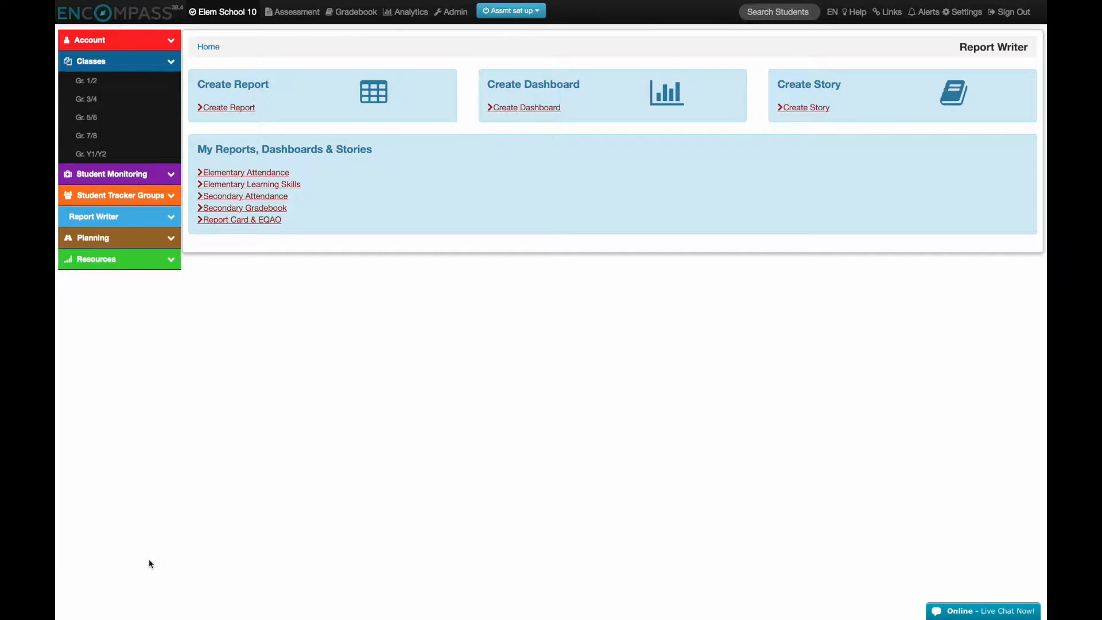
Step: Create a new dashboard and delete the "Report Writer Version 1.10" text box from its template
{"action": "left_click", "coordinate": [517, 110]}
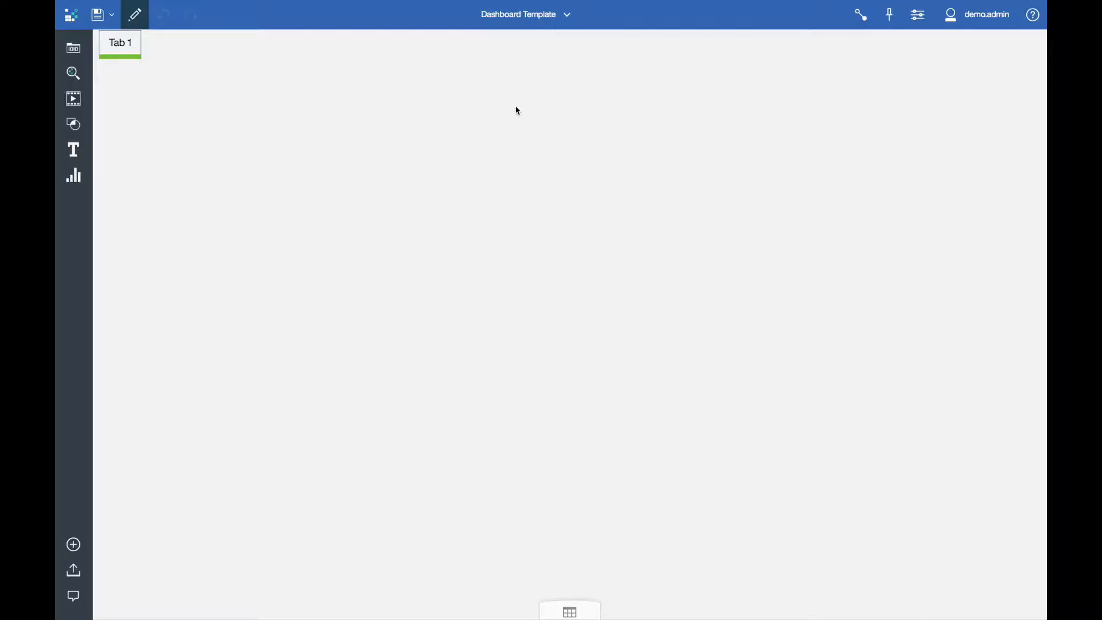
{"action": "left_click", "coordinate": [924, 505]}
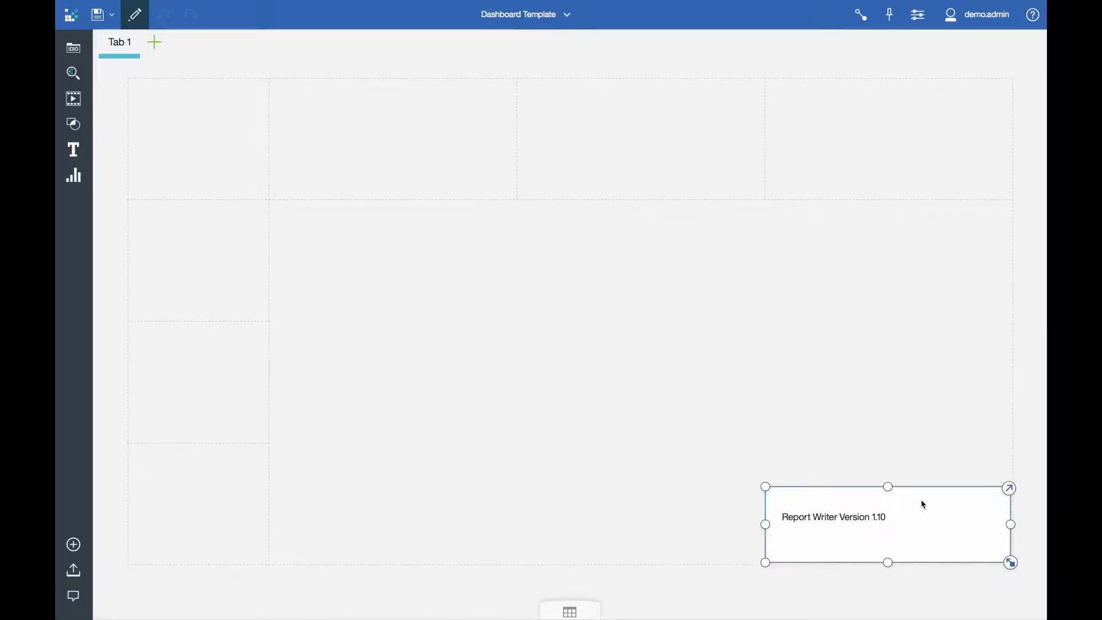
{"action": "key", "text": "Delete"}
Step: Add an Elementary Attendance chart of Days Absent by Year-Month, split by Indicator, in the large centre cell of the template
{"action": "left_click", "coordinate": [73, 48]}
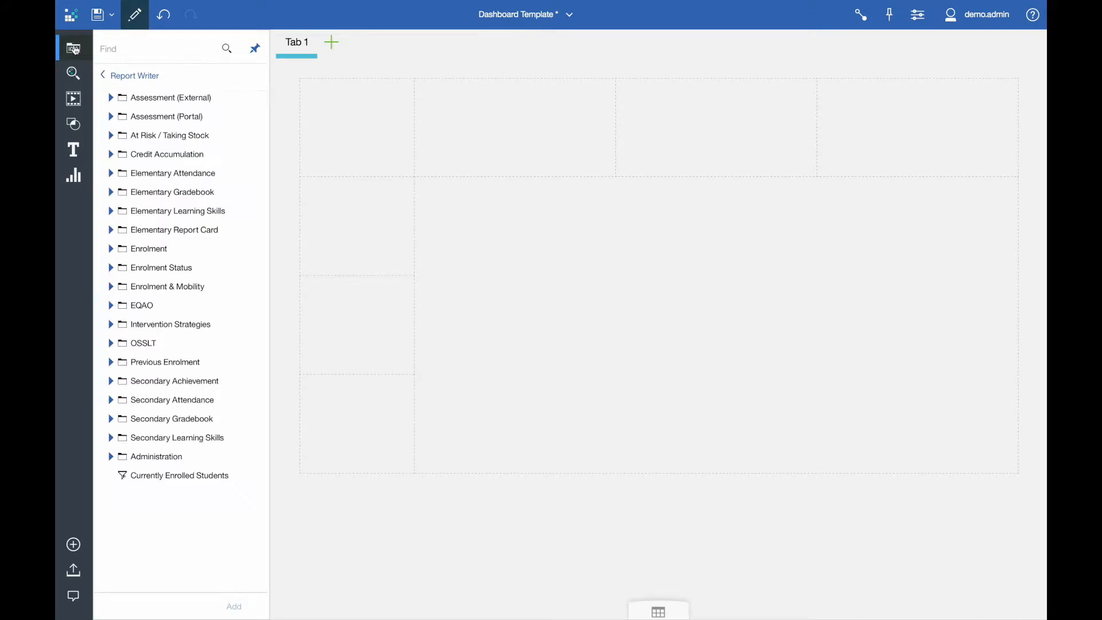
{"action": "left_click", "coordinate": [111, 173]}
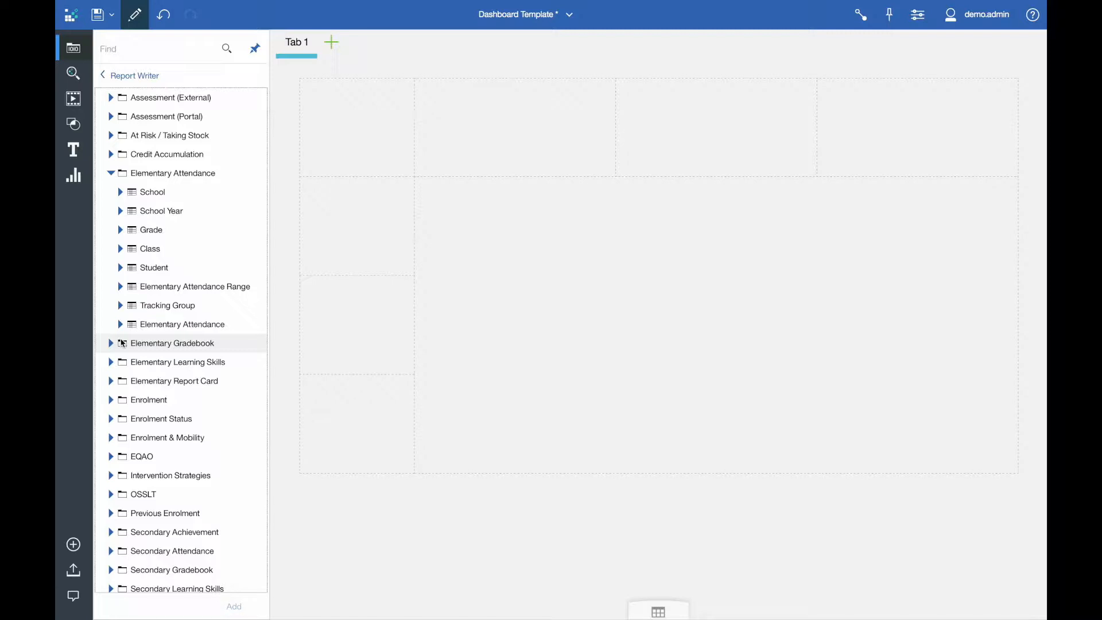
{"action": "left_click", "coordinate": [119, 324]}
{"action": "left_click_drag", "start_coordinate": [168, 482], "coordinate": [724, 332]}
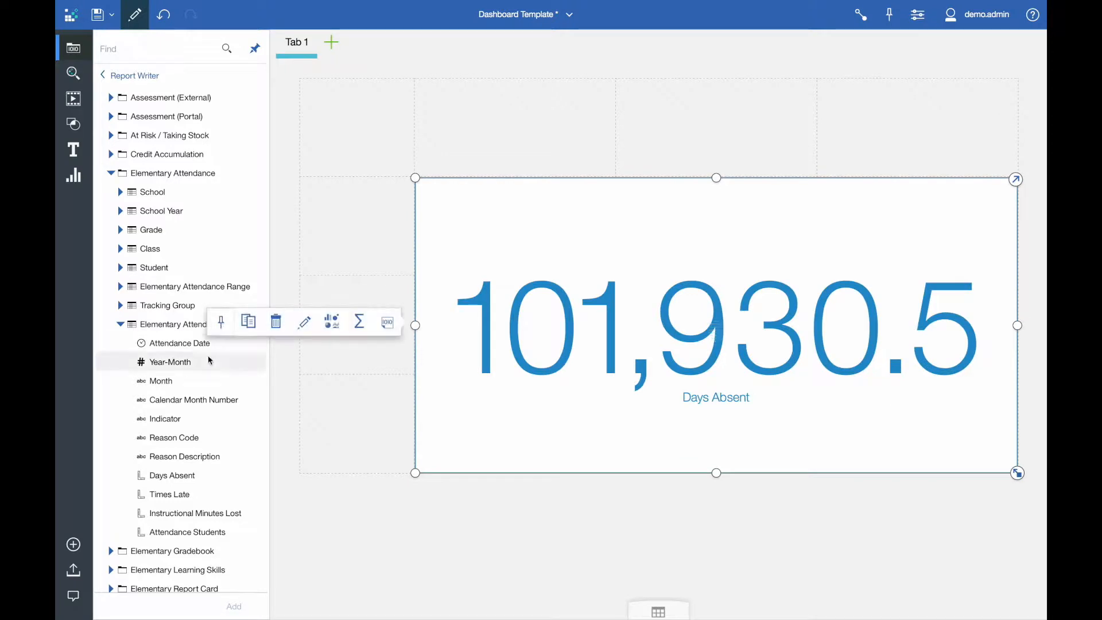
{"action": "left_click_drag", "start_coordinate": [209, 360], "coordinate": [636, 339]}
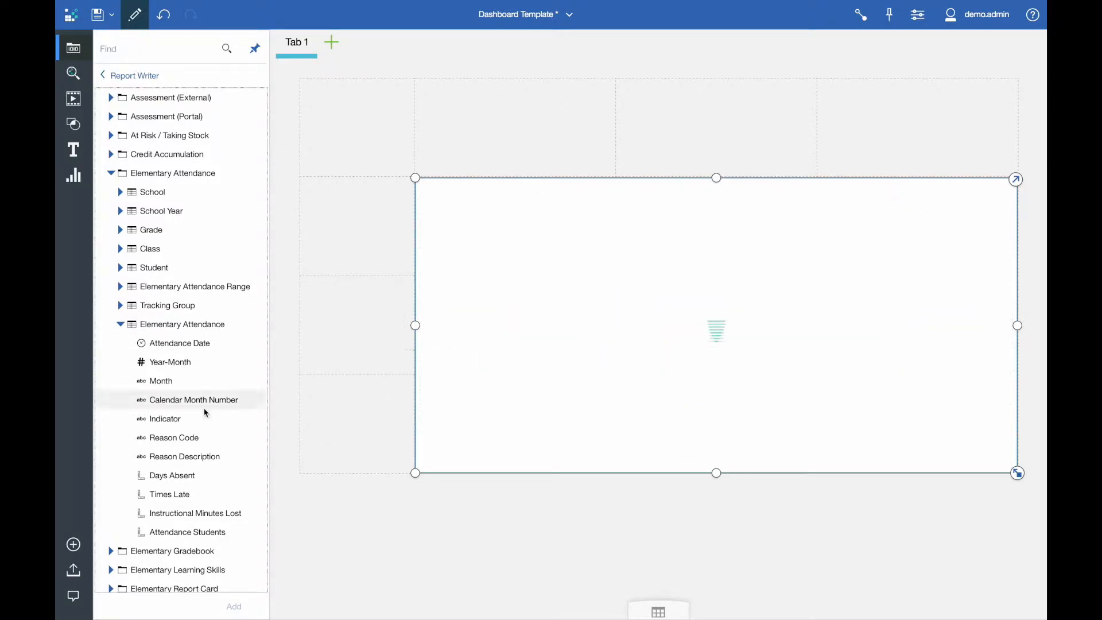
{"action": "left_click_drag", "start_coordinate": [163, 420], "coordinate": [568, 362]}
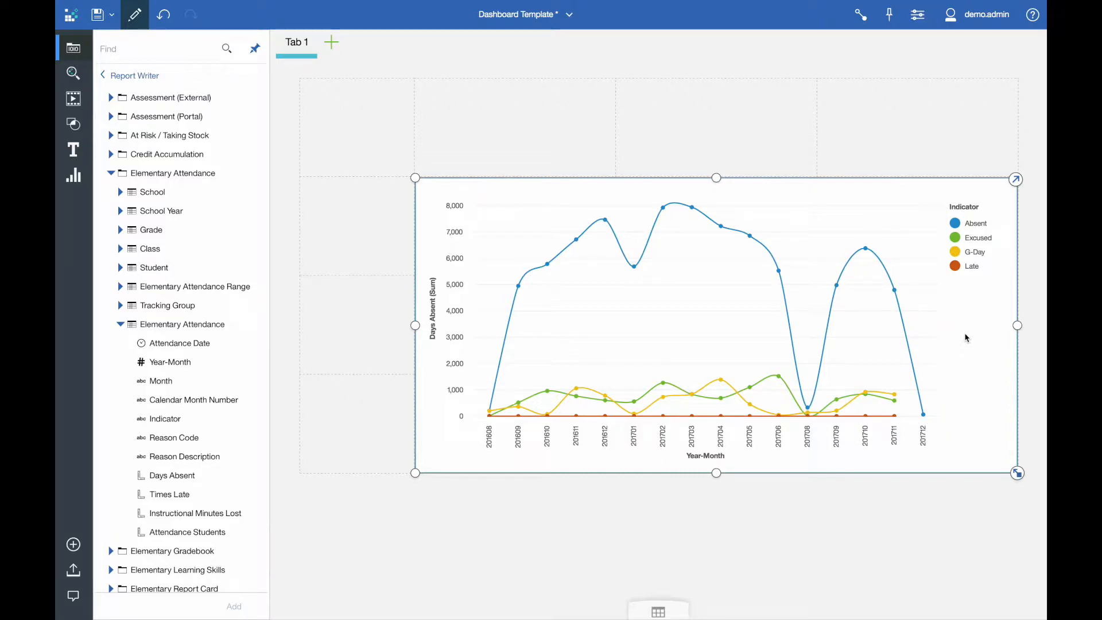
Step: Change the Days Absent line chart's visualization to Smooth area
{"action": "left_click", "coordinate": [955, 362]}
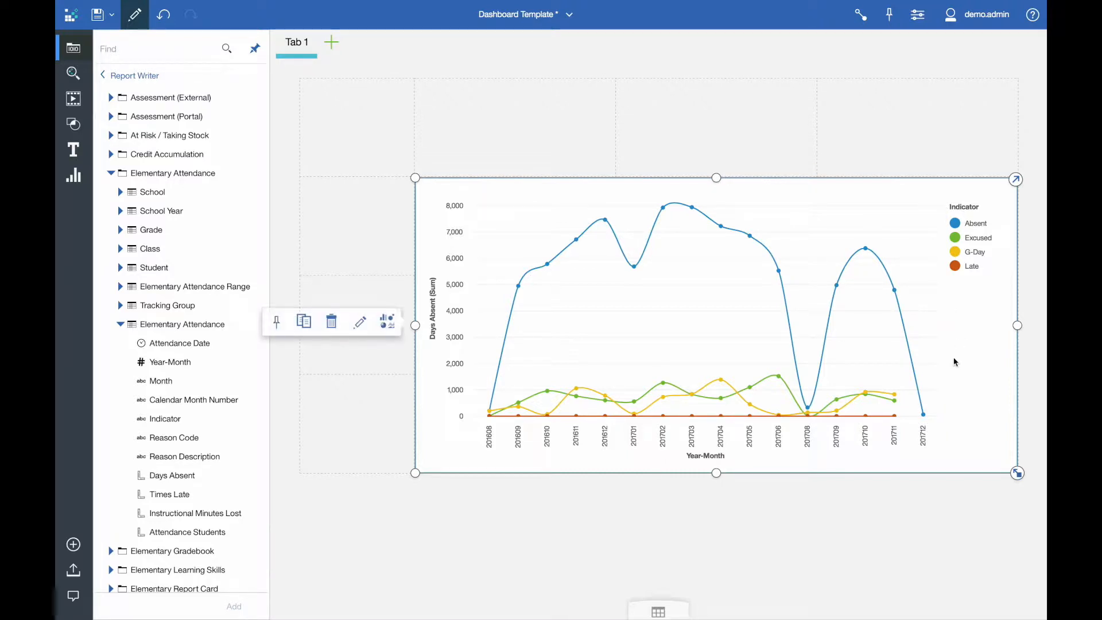
{"action": "left_click", "coordinate": [386, 321]}
{"action": "left_click", "coordinate": [211, 365]}
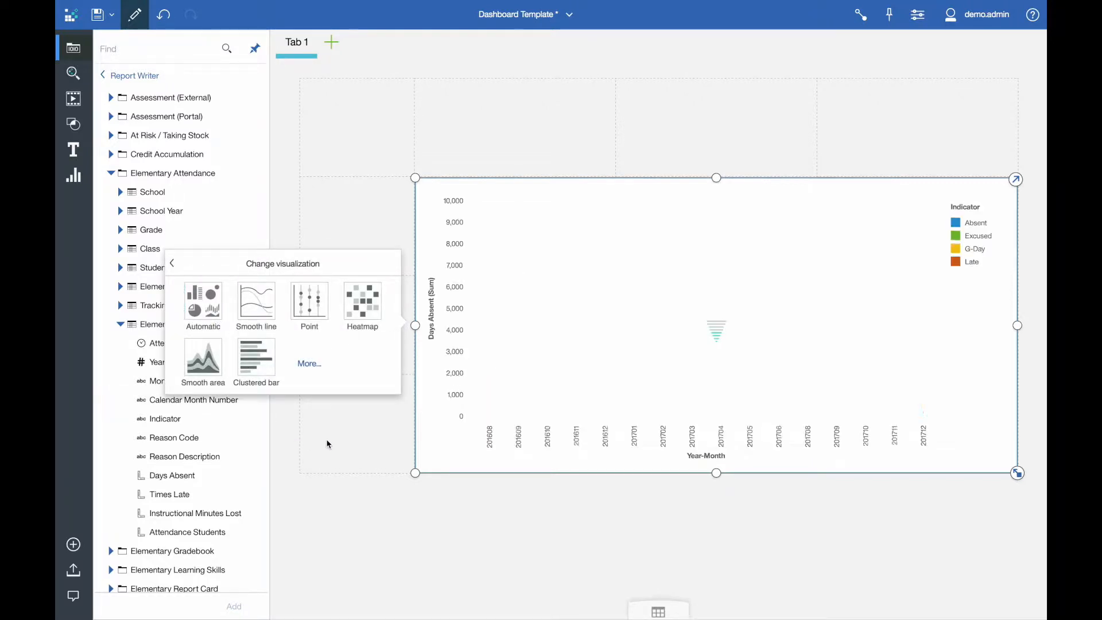
{"action": "left_click", "coordinate": [328, 443]}
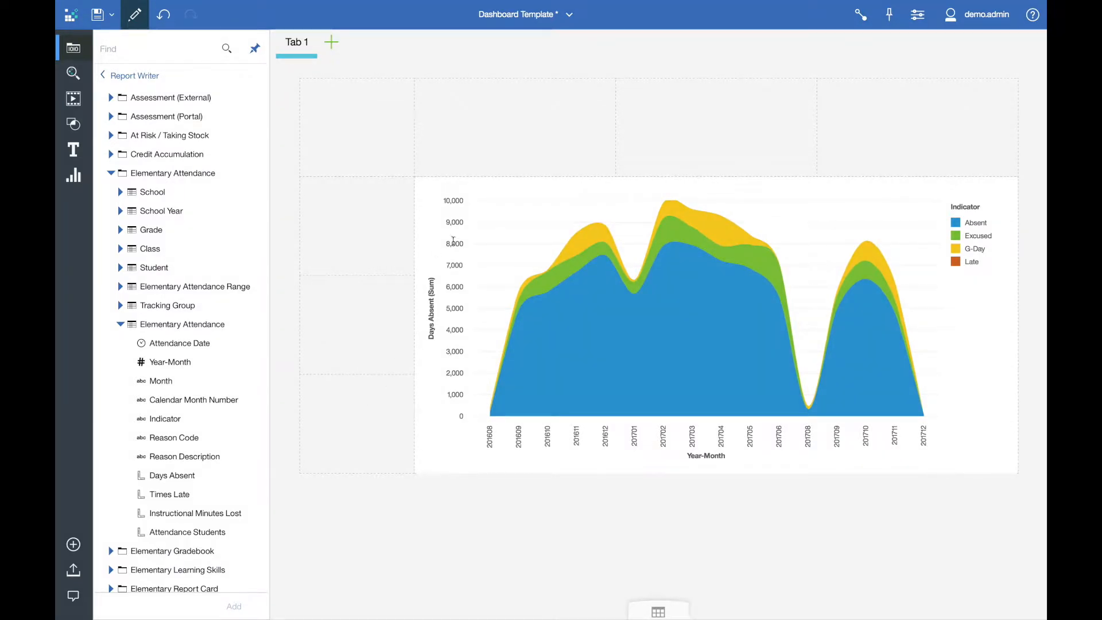
Step: Give the smooth area chart the title "Days Absent"
{"action": "left_click", "coordinate": [511, 191]}
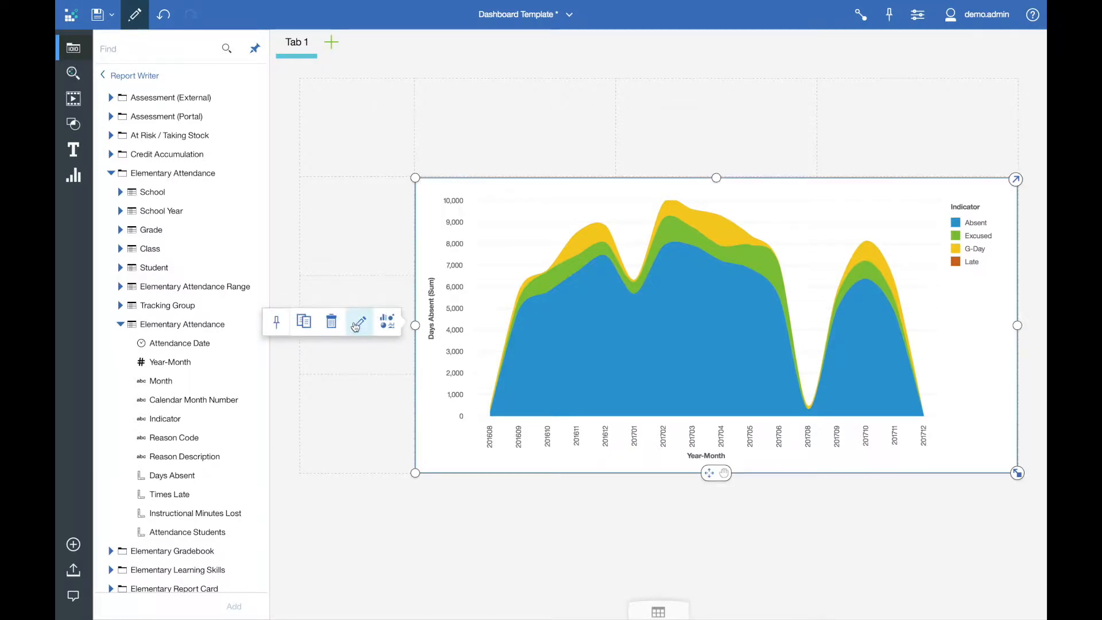
{"action": "left_click", "coordinate": [357, 323]}
{"action": "type", "text": "Days Absent"}
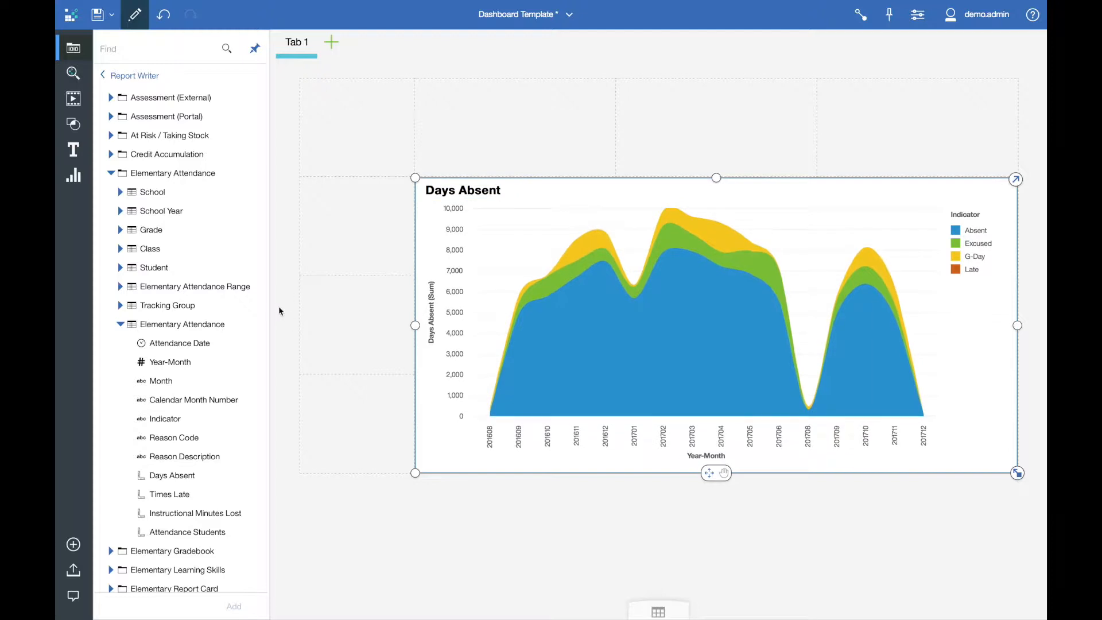
{"action": "left_click", "coordinate": [348, 332]}
Step: Shrink the Days Absent chart to the upper half of its cell and place a duplicate in the lower half
{"action": "left_click", "coordinate": [434, 457]}
{"action": "left_click_drag", "start_coordinate": [416, 472], "coordinate": [416, 331]}
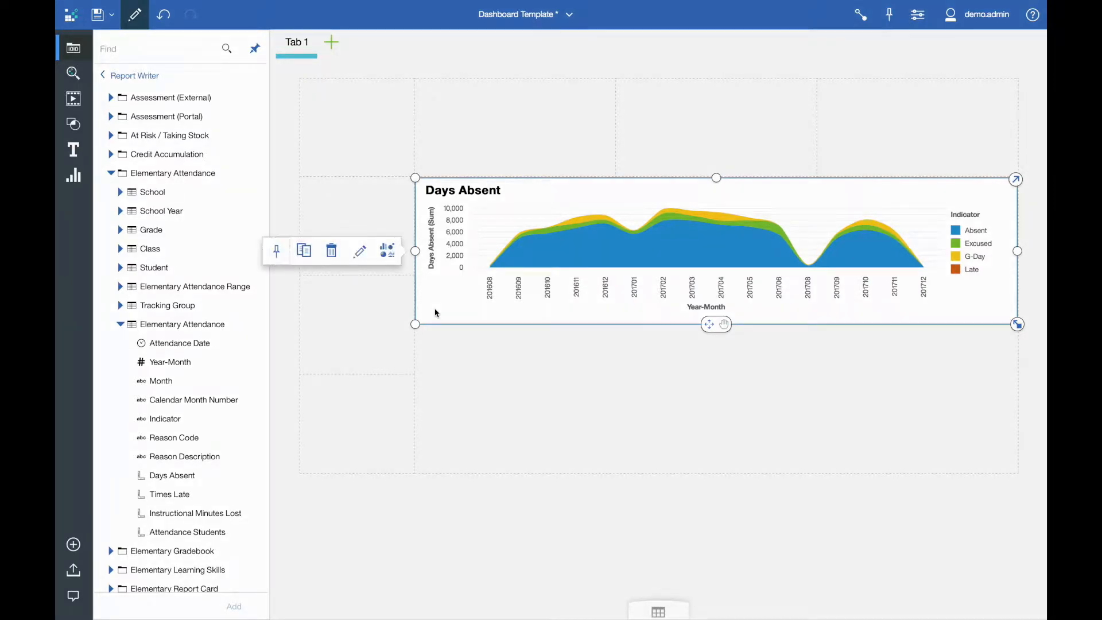
{"action": "left_click", "coordinate": [304, 251]}
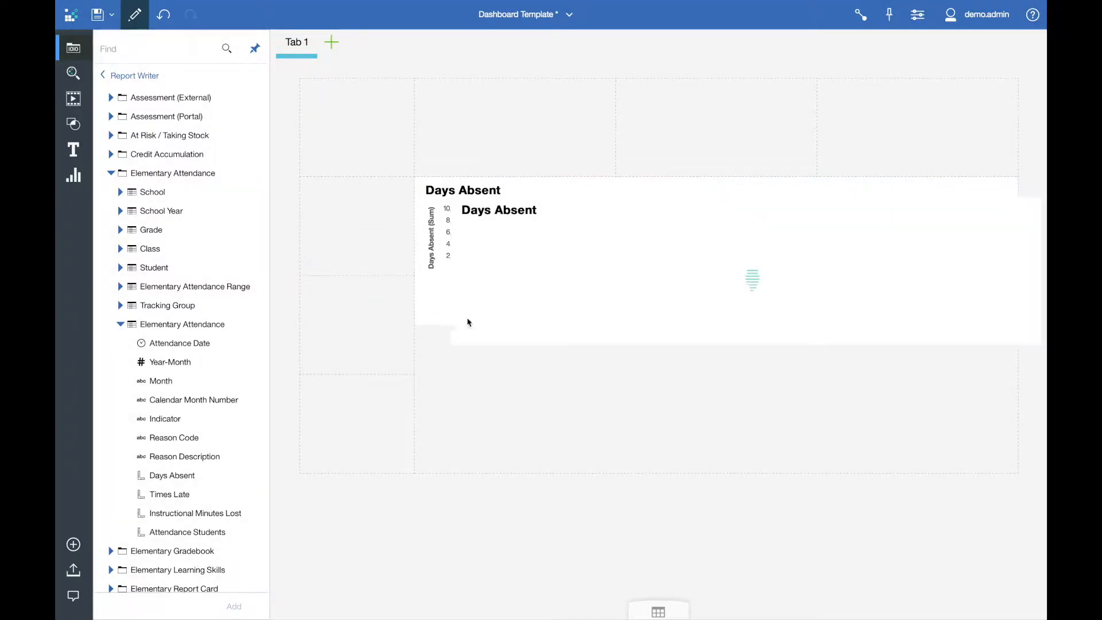
{"action": "left_click_drag", "start_coordinate": [469, 322], "coordinate": [437, 462]}
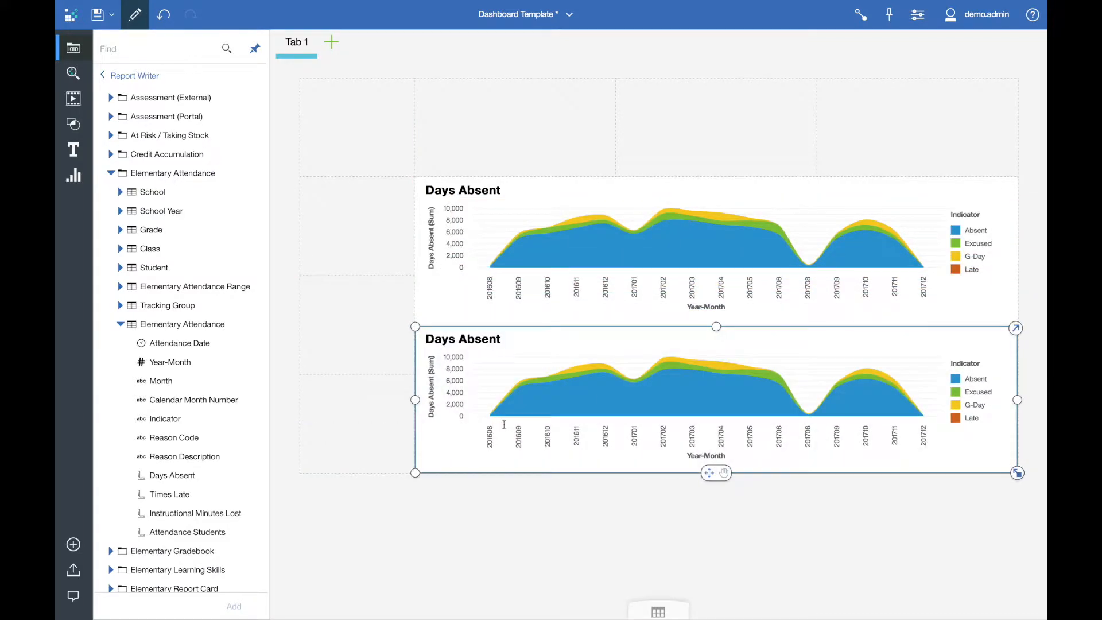
Step: In the duplicate chart, remove the Indicator colour, replace the value with Times Late and change the visualization to Smooth line
{"action": "left_click", "coordinate": [1014, 328]}
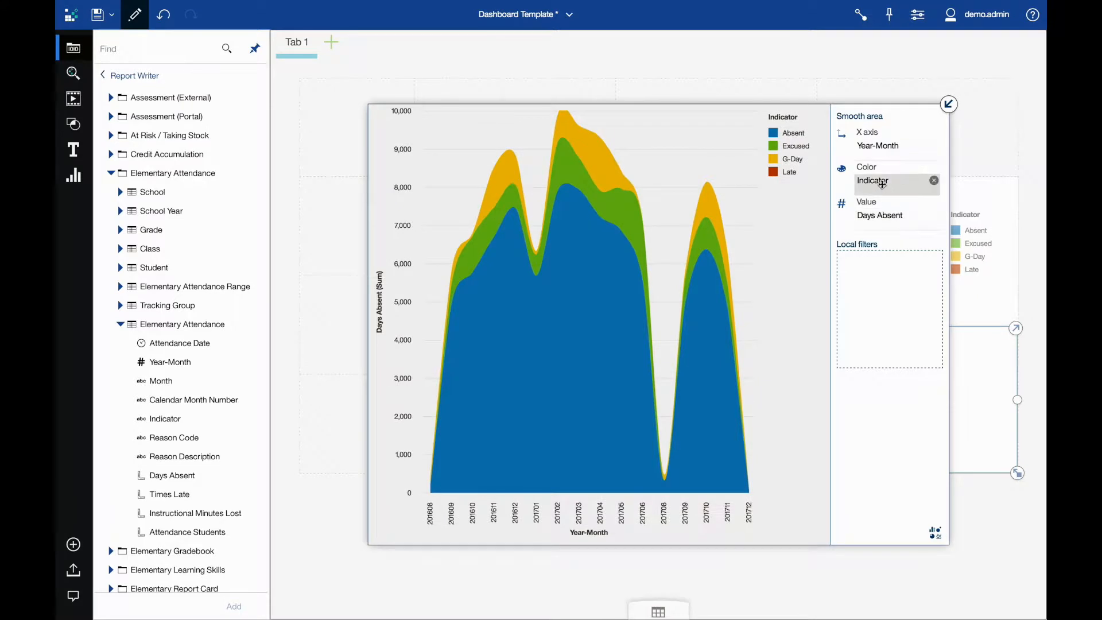
{"action": "left_click", "coordinate": [934, 182]}
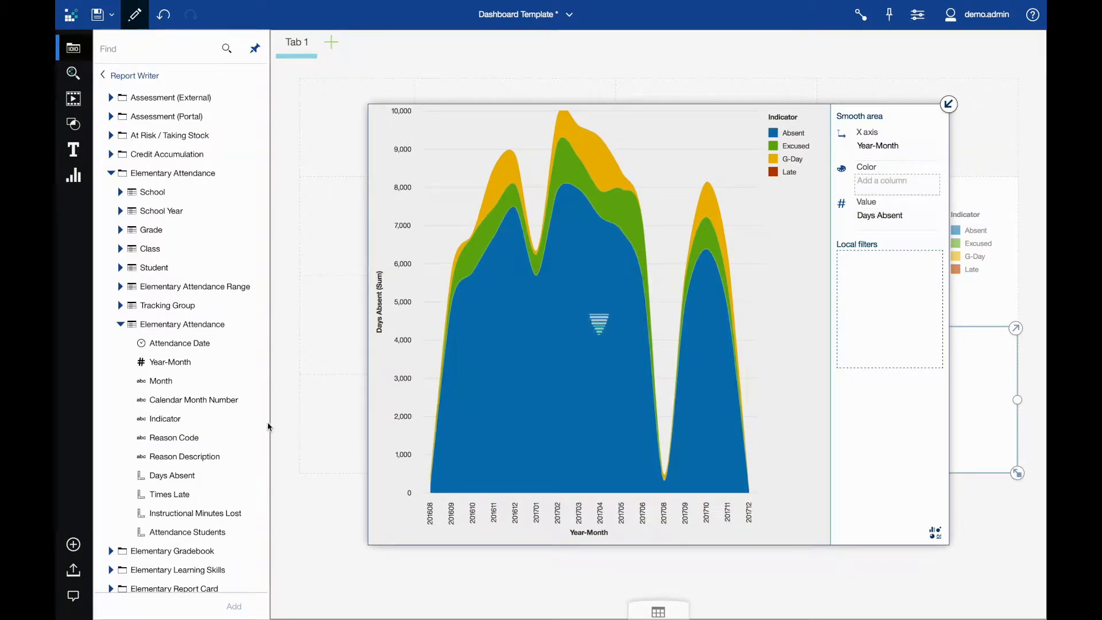
{"action": "left_click_drag", "start_coordinate": [158, 494], "coordinate": [862, 219]}
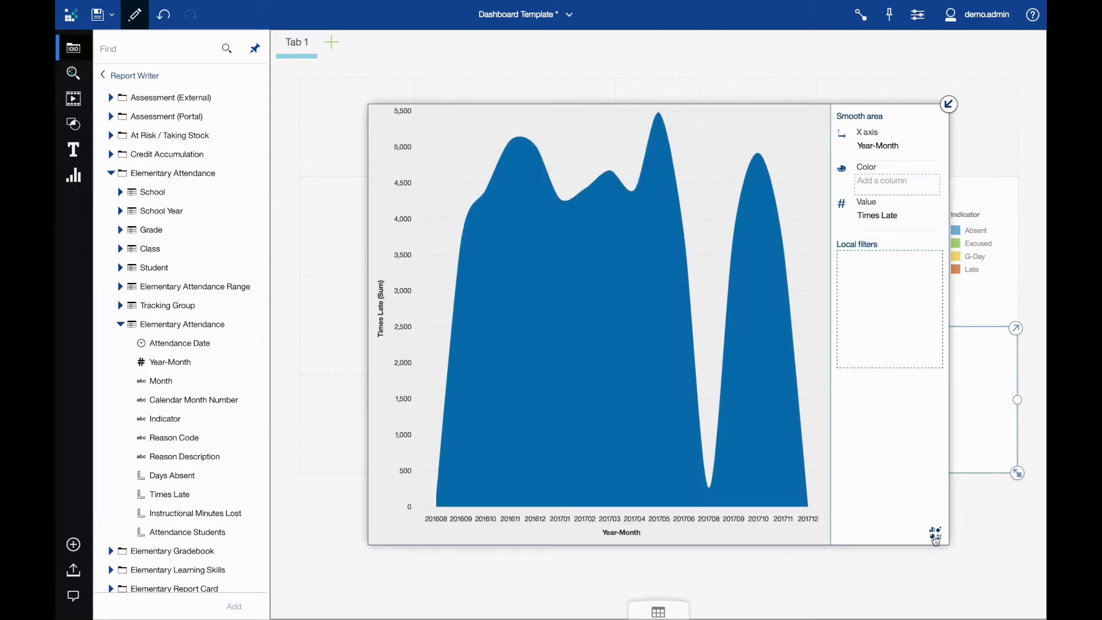
{"action": "left_click", "coordinate": [934, 533]}
{"action": "left_click", "coordinate": [899, 493]}
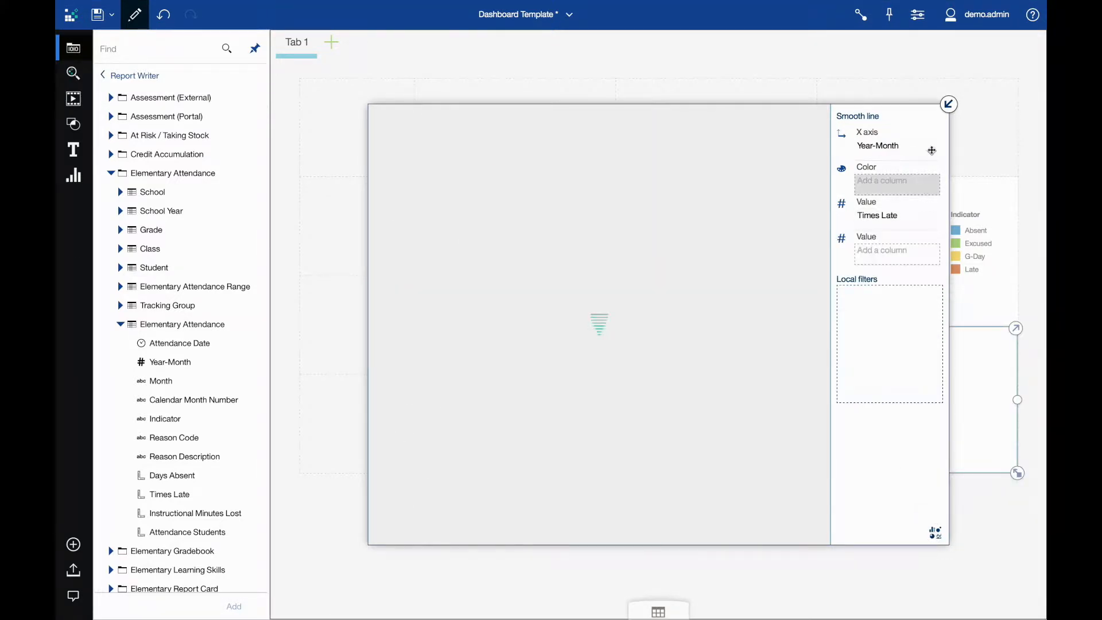
{"action": "left_click", "coordinate": [948, 104]}
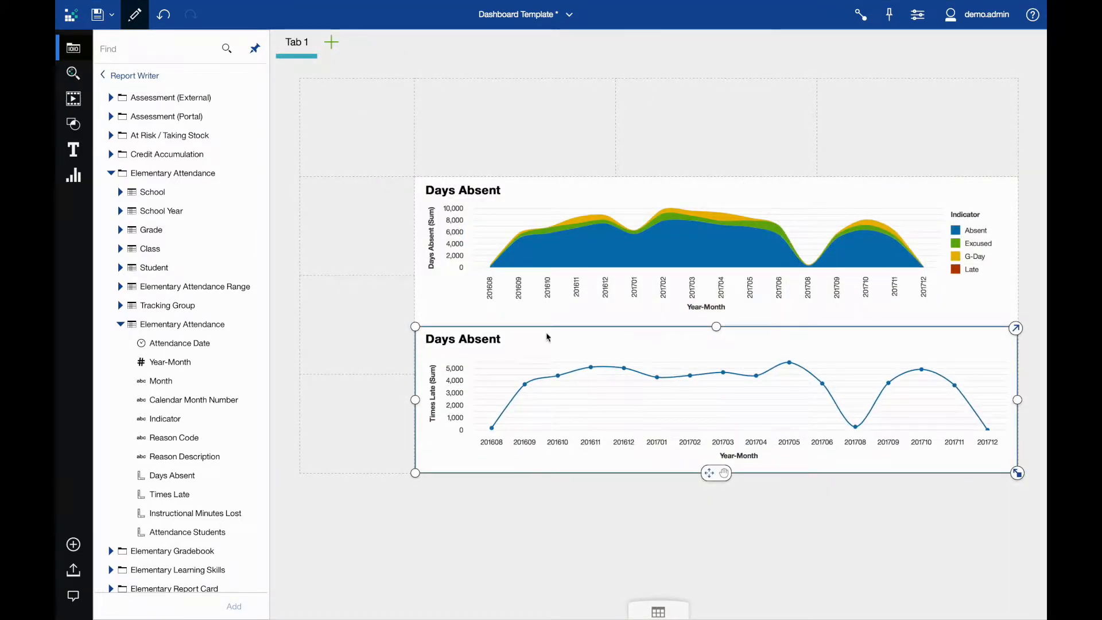
Step: Rename the lower chart's title to "Times Late"
{"action": "double_click", "coordinate": [483, 347]}
{"action": "type", "text": "Times Late"}
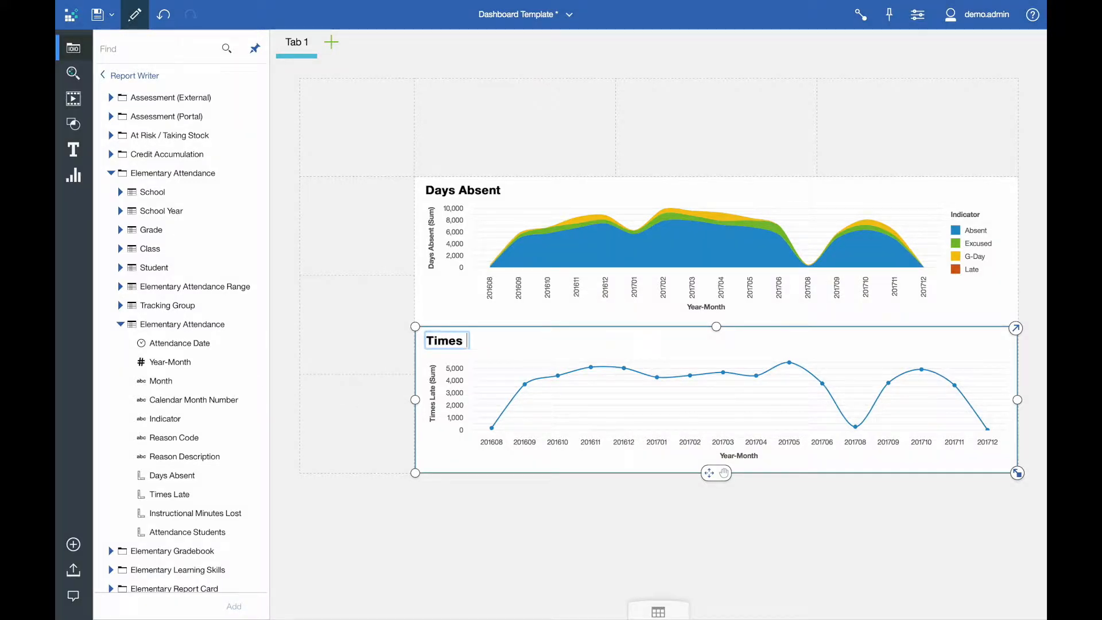
{"action": "left_click", "coordinate": [355, 383]}
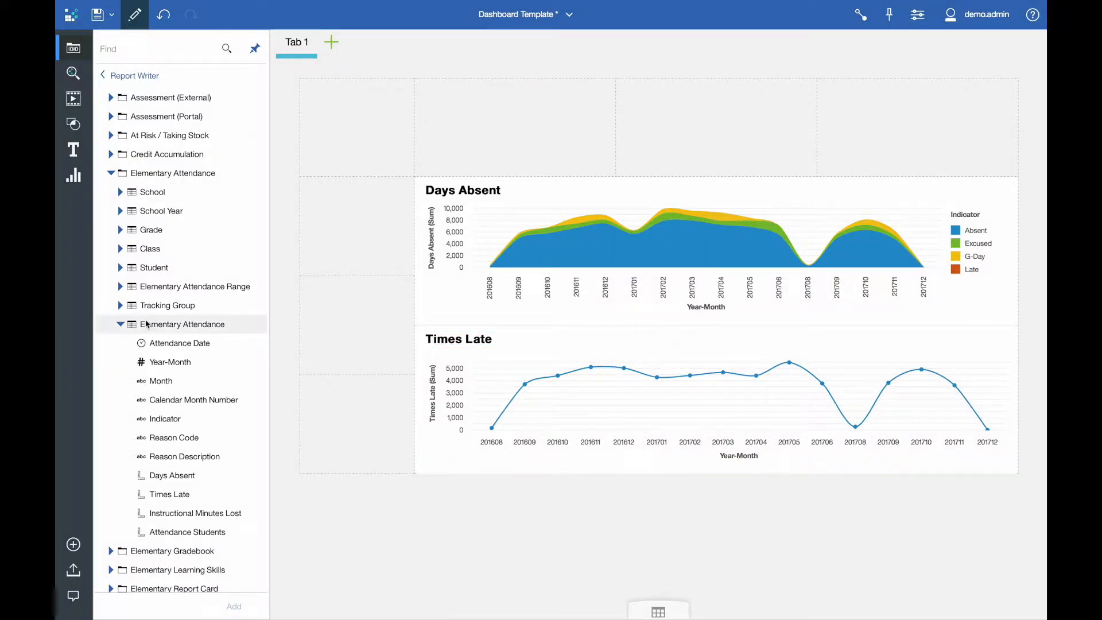
Step: Add Days Absent Range and Times Late Range charts above the trend charts, both using Attendance Students as the value
{"action": "left_click", "coordinate": [119, 287]}
{"action": "left_click_drag", "start_coordinate": [185, 324], "coordinate": [509, 133]}
{"action": "left_click_drag", "start_coordinate": [183, 362], "coordinate": [917, 131]}
{"action": "scroll", "coordinate": [229, 379], "scroll_direction": "down", "scroll_amount": 3}
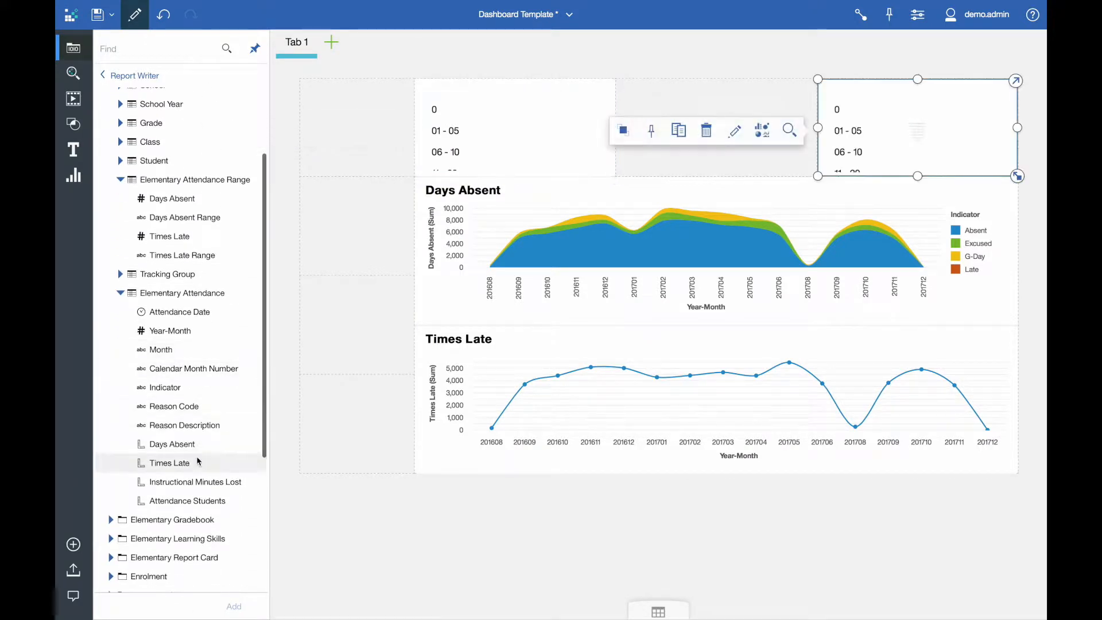
{"action": "left_click_drag", "start_coordinate": [198, 500], "coordinate": [494, 117]}
{"action": "left_click_drag", "start_coordinate": [189, 503], "coordinate": [735, 127]}
Step: Widen the Days Absent Range and Times Late Range charts so each fills half of the row above Days Absent
{"action": "left_click", "coordinate": [579, 172]}
{"action": "left_click_drag", "start_coordinate": [615, 127], "coordinate": [715, 125]}
{"action": "left_click", "coordinate": [357, 180]}
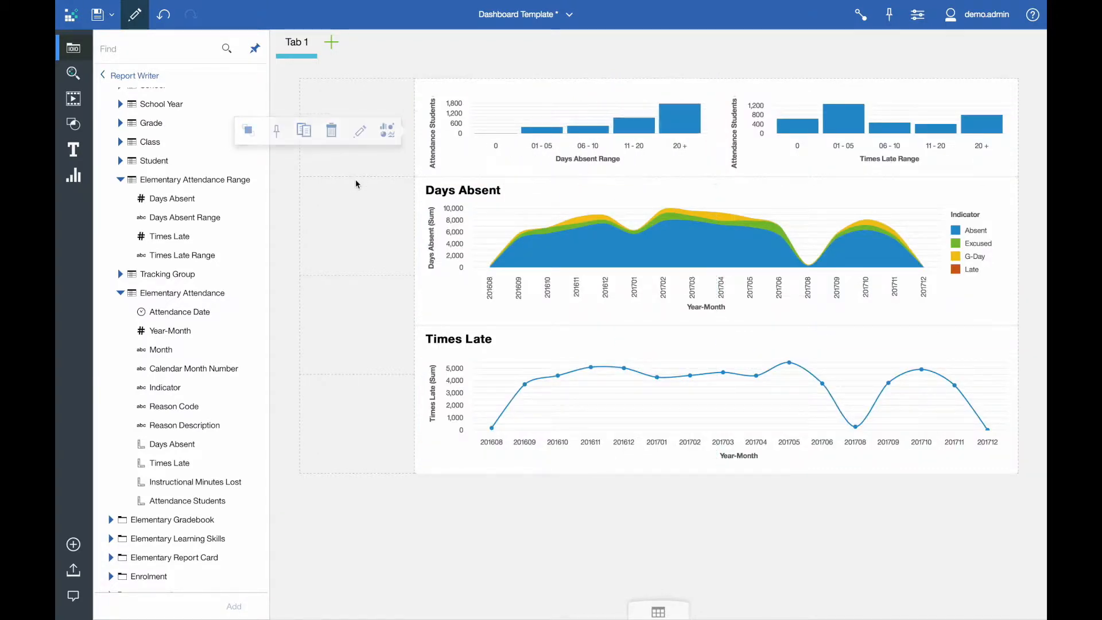
Step: Narrow the Days Absent and Times Late charts from their right edge by one grid column
{"action": "left_click", "coordinate": [981, 199]}
{"action": "left_click_drag", "start_coordinate": [1018, 251], "coordinate": [819, 243]}
{"action": "left_click", "coordinate": [1012, 379]}
{"action": "left_click_drag", "start_coordinate": [1017, 397], "coordinate": [818, 391]}
Step: Chart Attendance Students by Reason Description in the freed column, sized to span the height of both trend charts
{"action": "left_click_drag", "start_coordinate": [183, 424], "coordinate": [865, 306]}
{"action": "left_click_drag", "start_coordinate": [172, 500], "coordinate": [880, 360]}
{"action": "left_click_drag", "start_coordinate": [923, 315], "coordinate": [764, 192]}
{"action": "left_click_drag", "start_coordinate": [712, 414], "coordinate": [815, 471]}
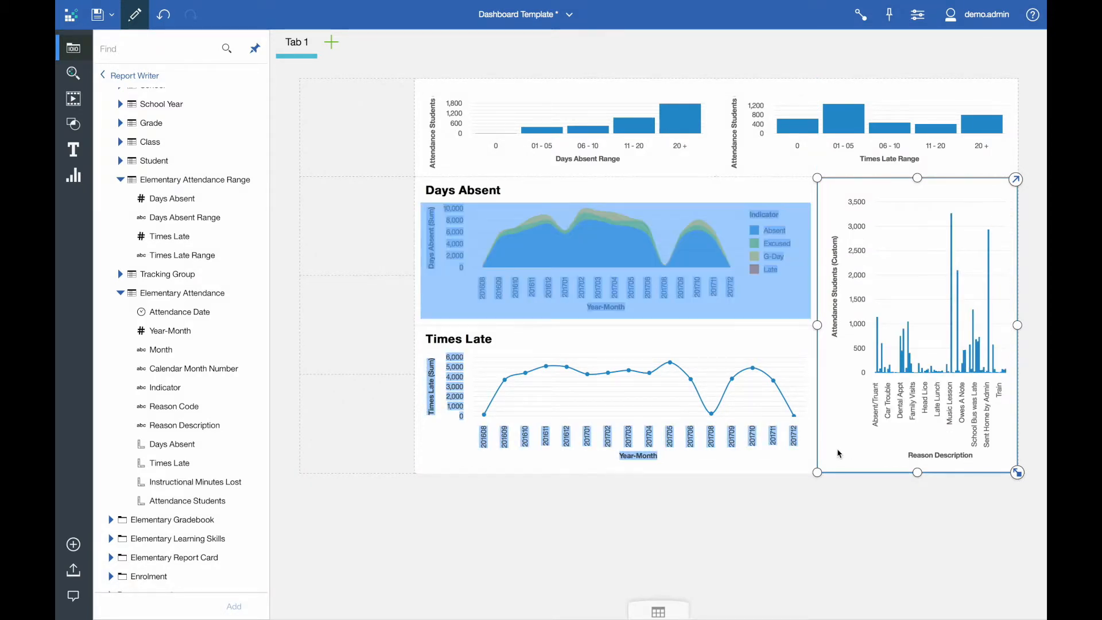
Step: Change the Reason Description chart to a Clustered bar and sort it descending by Attendance Students
{"action": "left_click", "coordinate": [765, 322]}
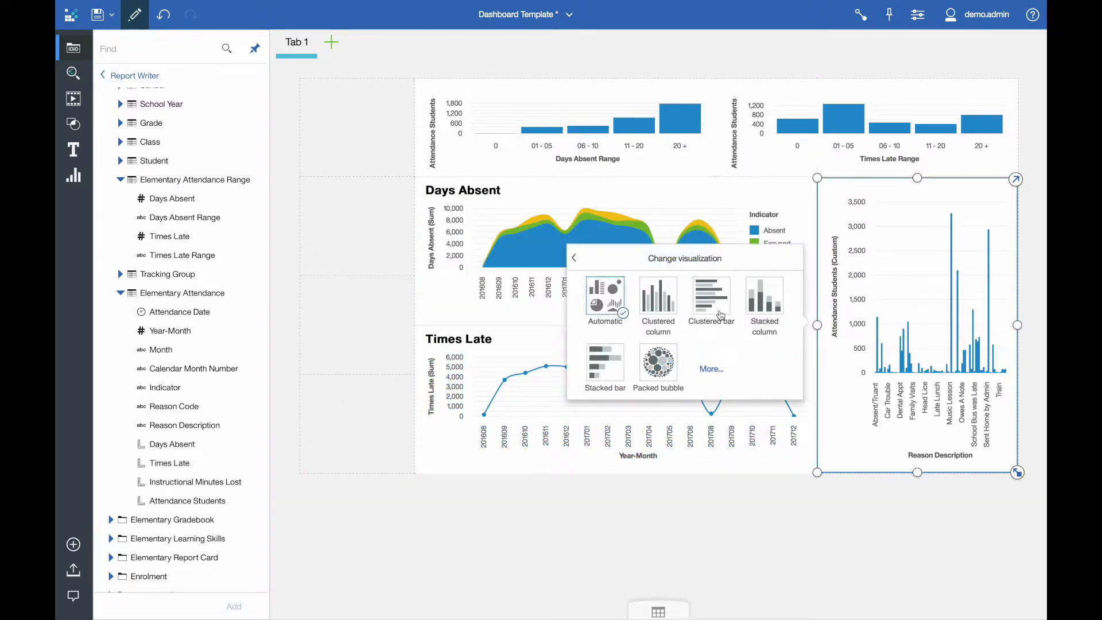
{"action": "left_click", "coordinate": [696, 299]}
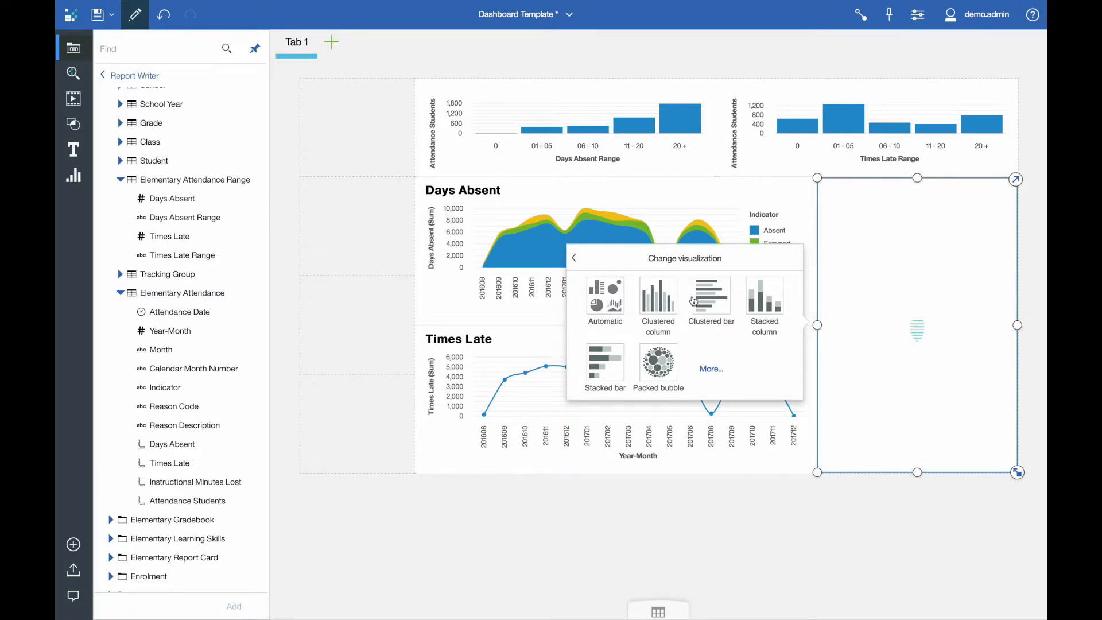
{"action": "left_click", "coordinate": [943, 461]}
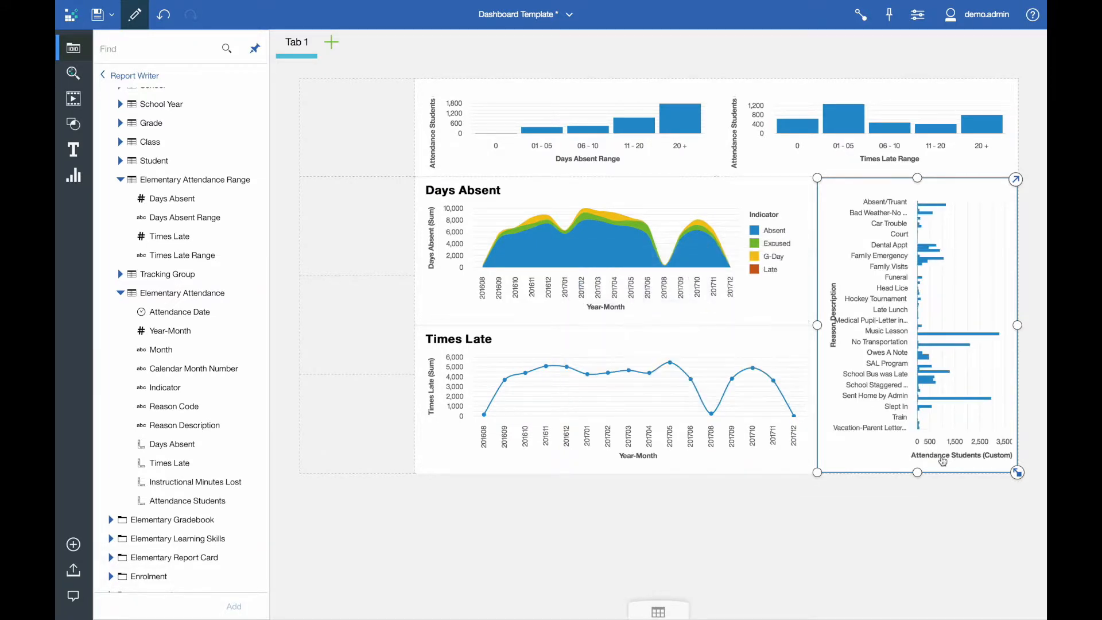
{"action": "left_click", "coordinate": [801, 470]}
{"action": "left_click", "coordinate": [869, 470]}
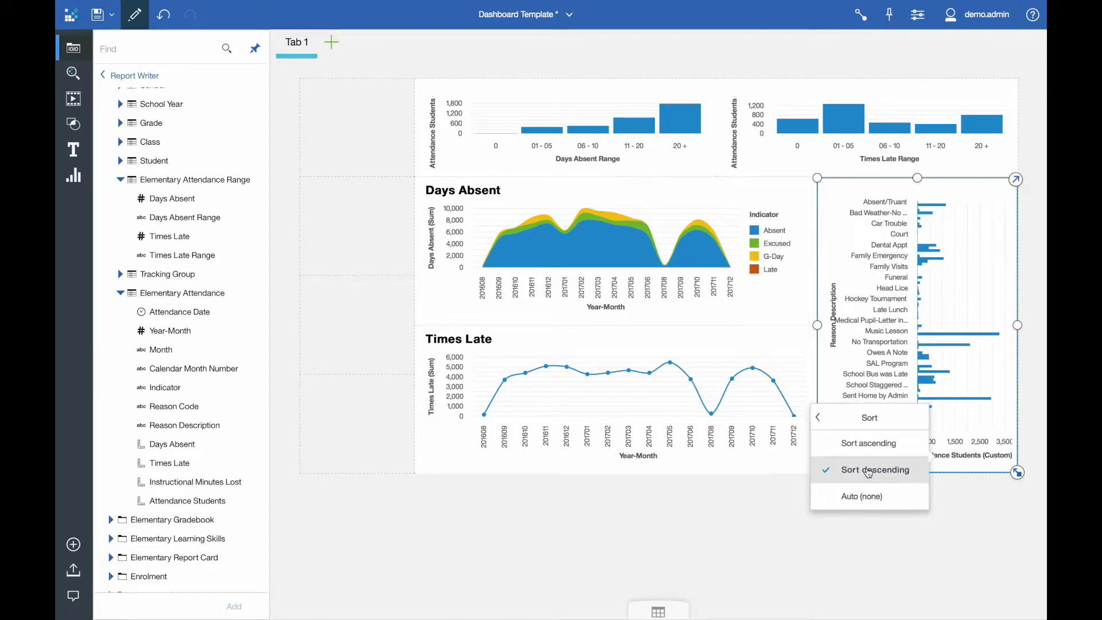
{"action": "left_click", "coordinate": [356, 354]}
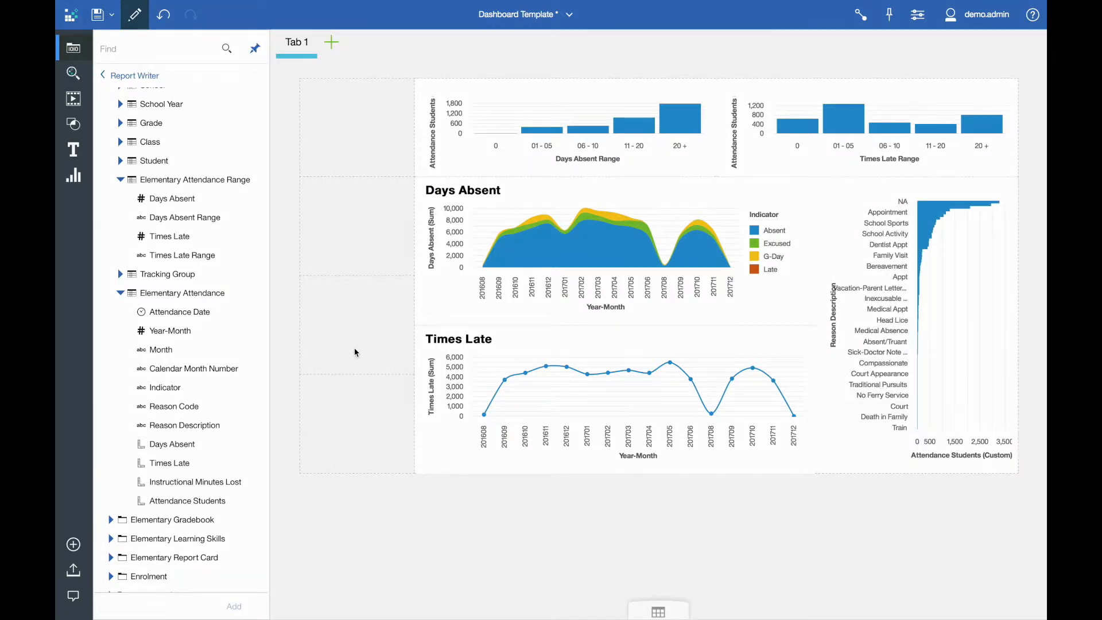
Step: Add a School Year list beside the Days Absent chart and a School Name list spanning the two cells below it
{"action": "scroll", "coordinate": [230, 247], "scroll_direction": "up", "scroll_amount": 2}
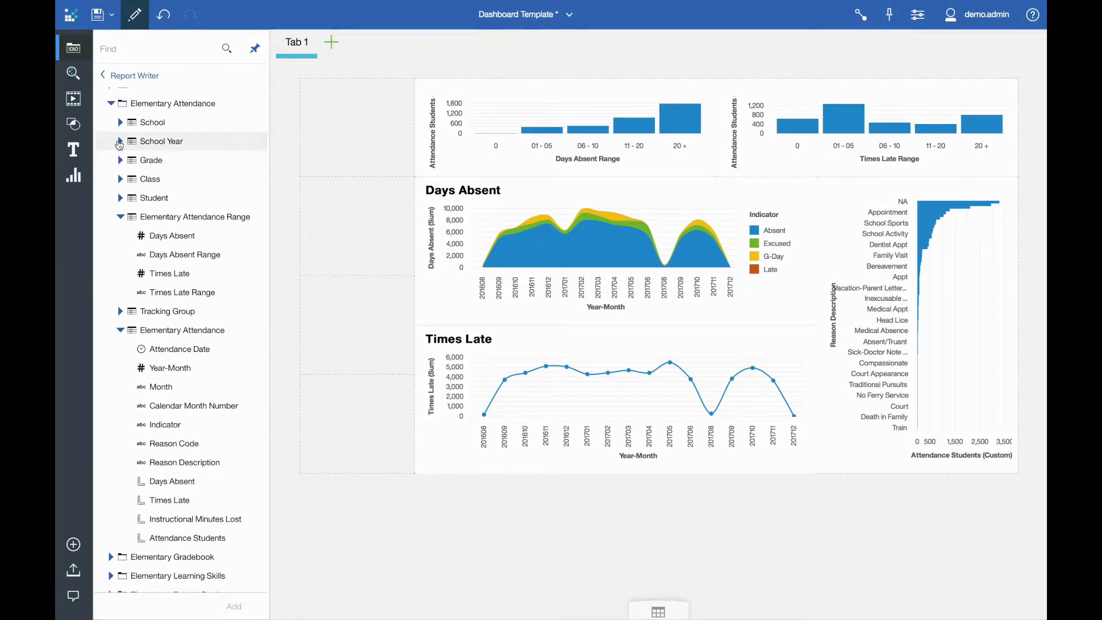
{"action": "left_click", "coordinate": [120, 141]}
{"action": "left_click_drag", "start_coordinate": [170, 162], "coordinate": [363, 227]}
{"action": "left_click", "coordinate": [119, 122]}
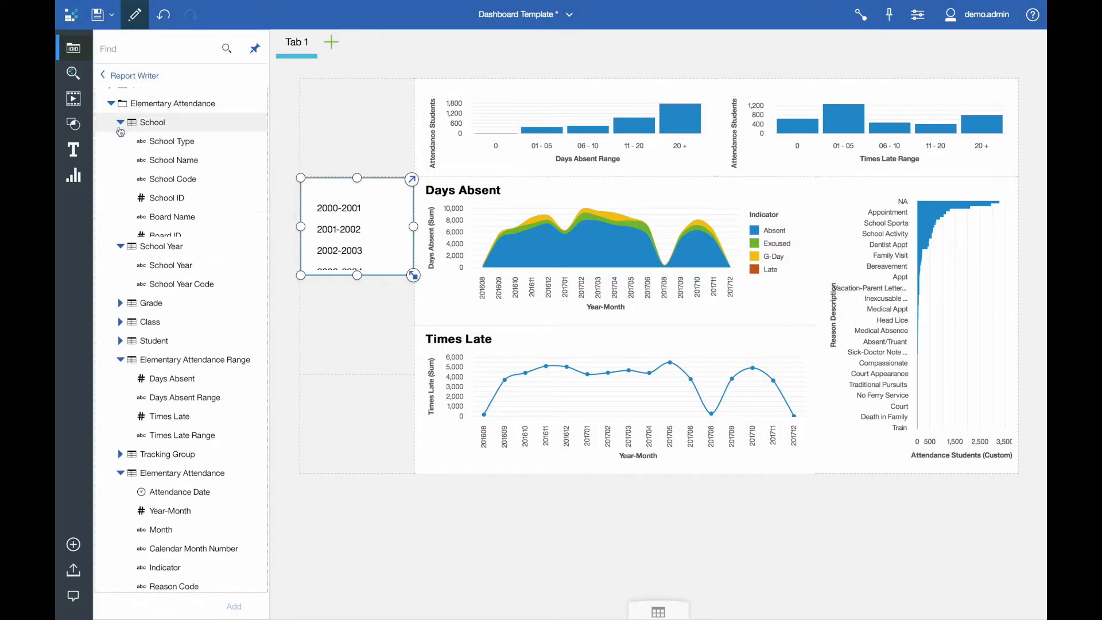
{"action": "left_click_drag", "start_coordinate": [163, 160], "coordinate": [299, 474]}
{"action": "left_click", "coordinate": [83, 52]}
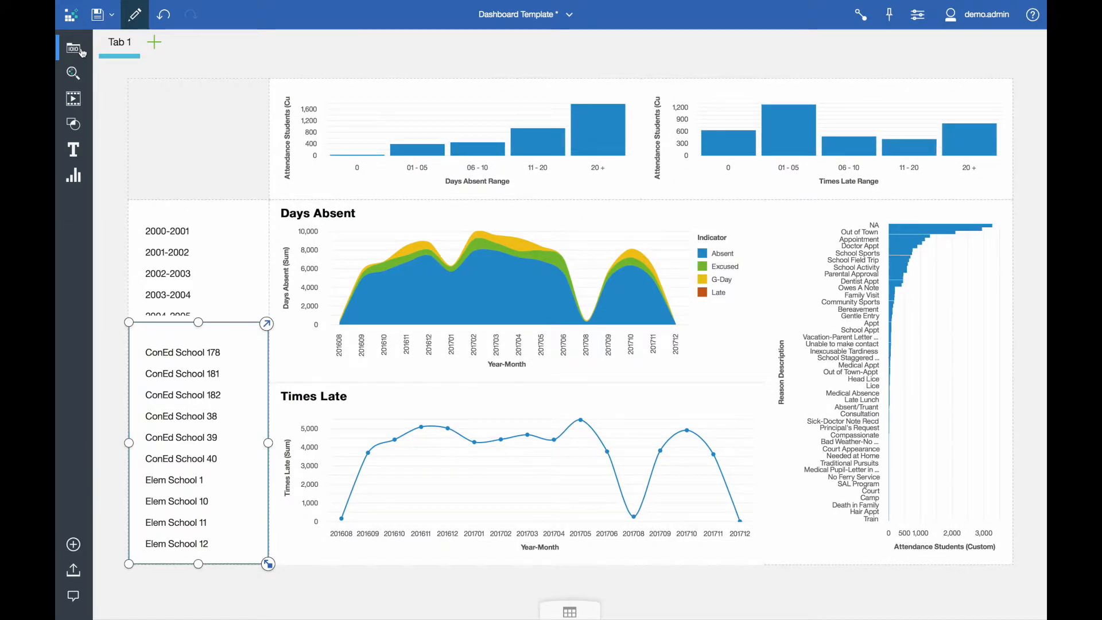
Step: Filter the dashboard to Elem School 10 and school year 2016-2017 using the two lists
{"action": "scroll", "coordinate": [210, 447], "scroll_direction": "down", "scroll_amount": 1}
{"action": "left_click", "coordinate": [202, 467]}
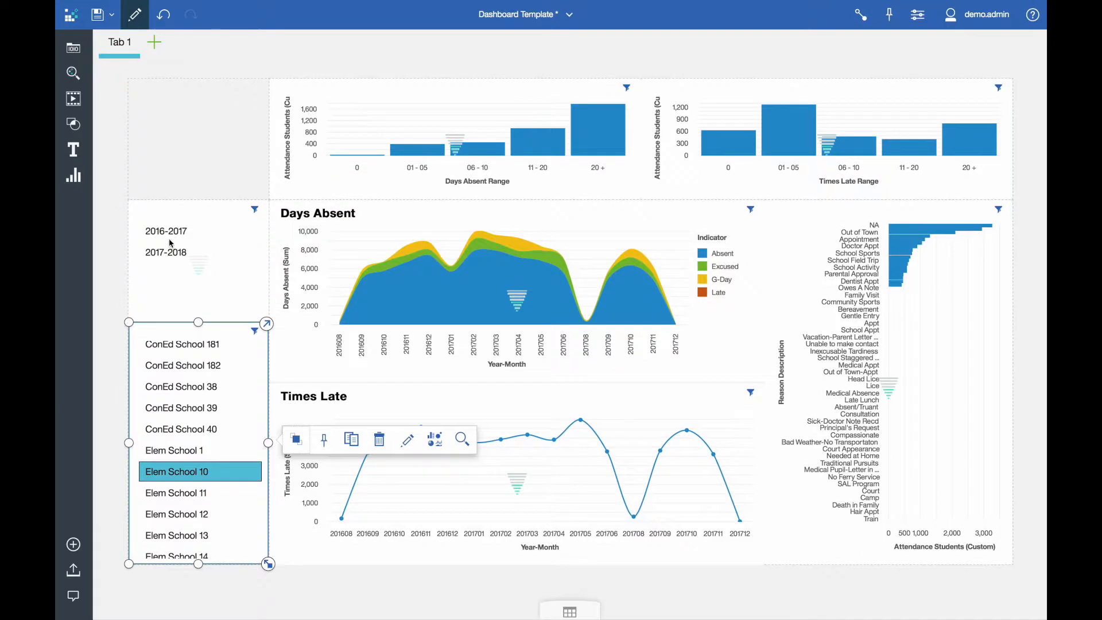
{"action": "left_click", "coordinate": [166, 236]}
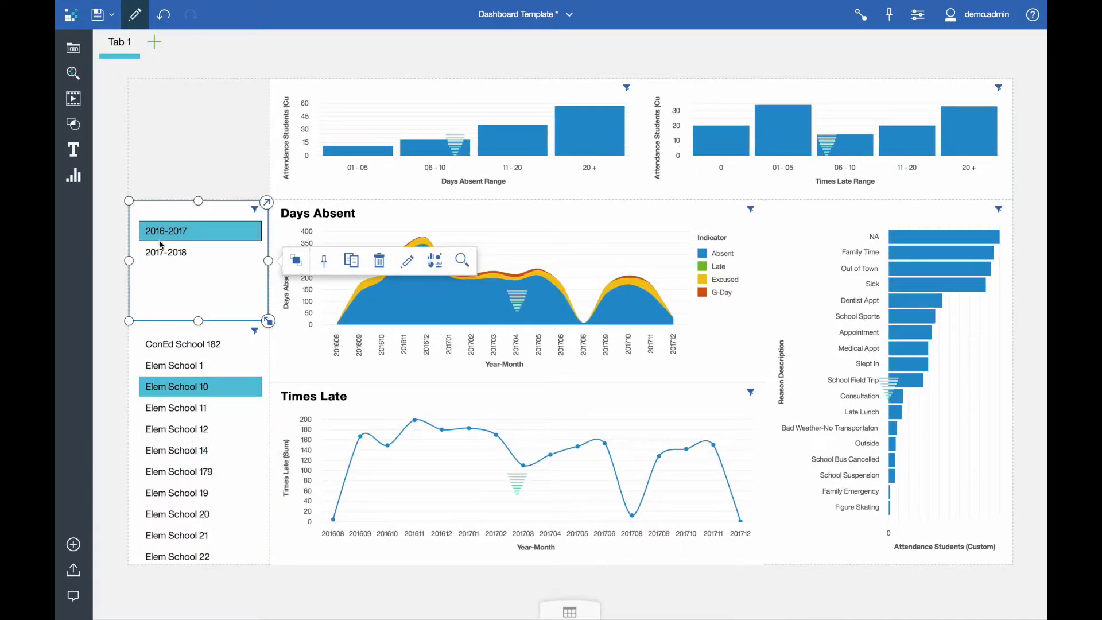
Step: Switch the school year filter to 2017-2018 and back to 2016-2017 to compare the charts for both years
{"action": "left_click", "coordinate": [163, 253]}
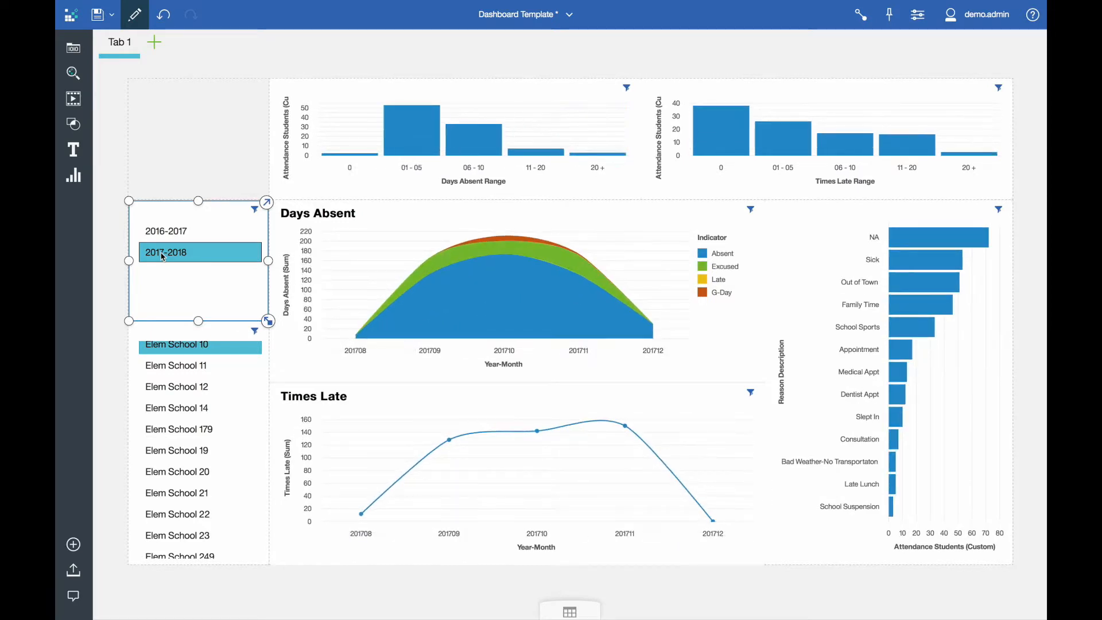
{"action": "left_click", "coordinate": [162, 237]}
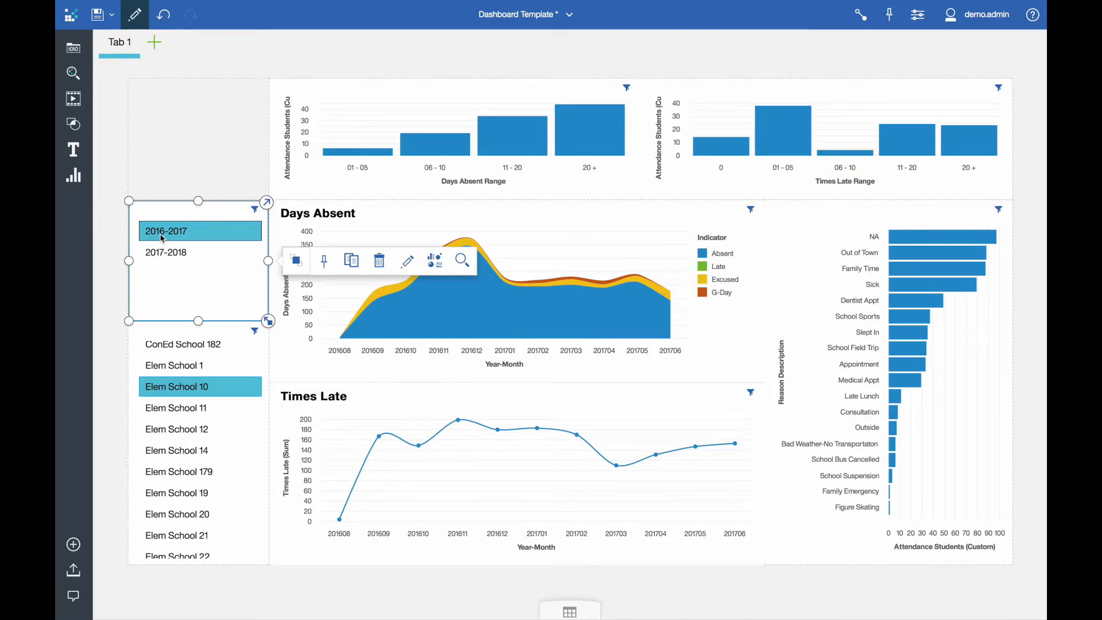
Step: Rename the dashboard's first tab as Summary
{"action": "left_click", "coordinate": [122, 48]}
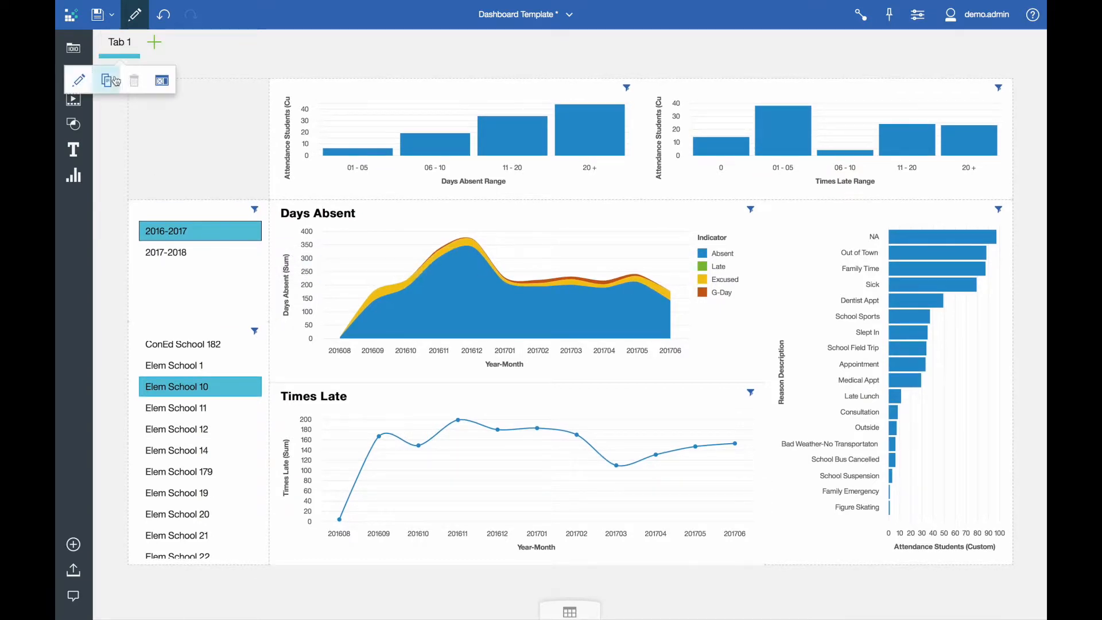
{"action": "left_click", "coordinate": [85, 81]}
{"action": "type", "text": "Su"}
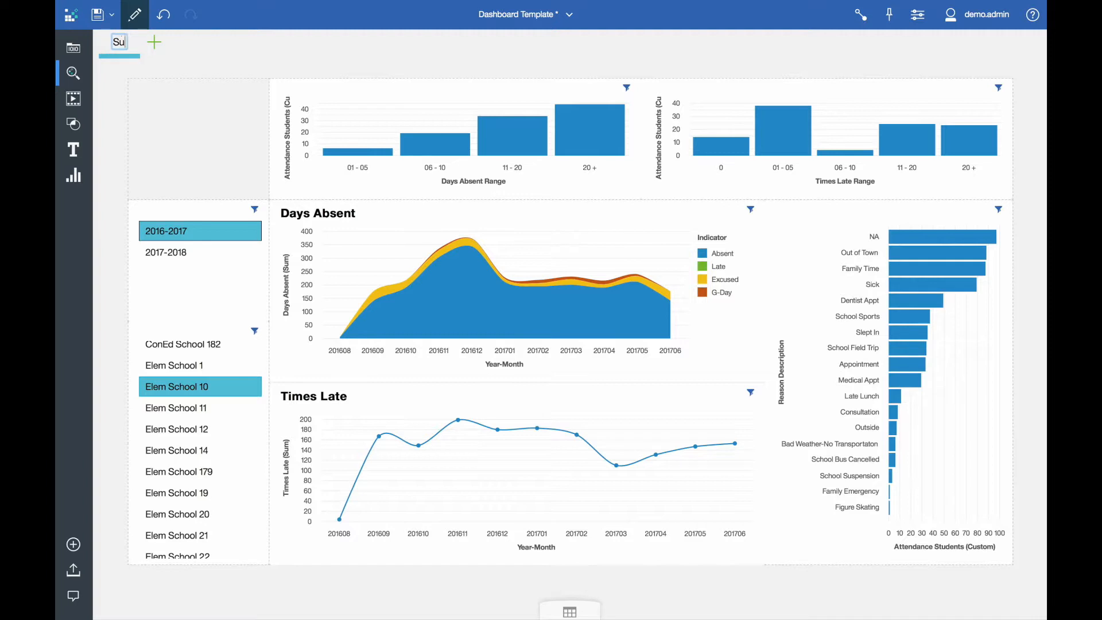
{"action": "key", "text": "Return"}
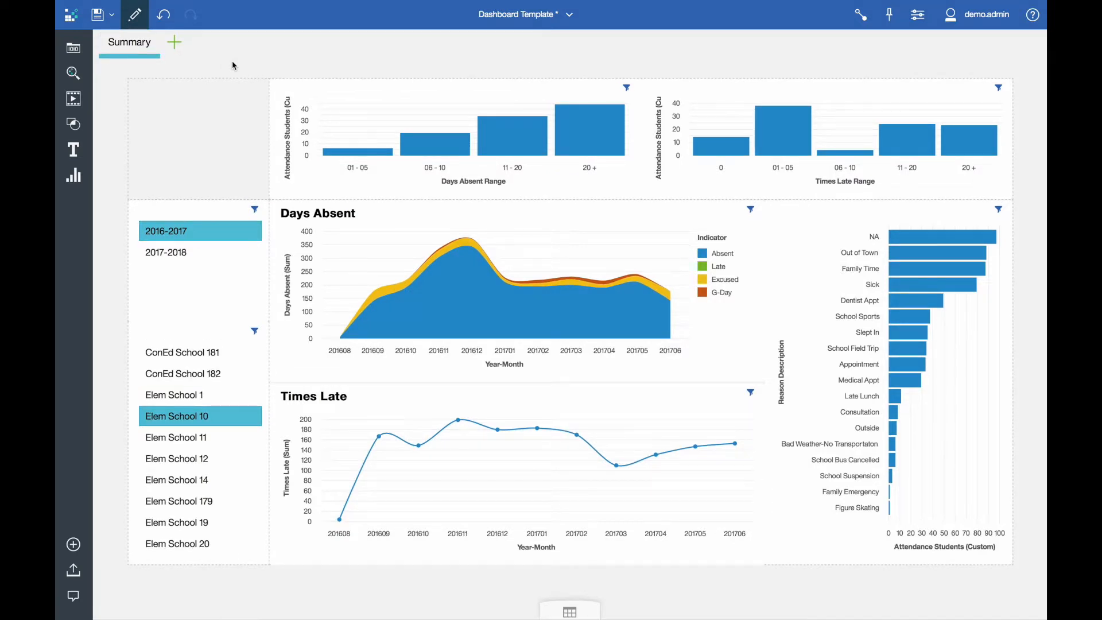
Step: Add a second tab based on the template with a large area above a shorter one, and name it Relative Position
{"action": "left_click", "coordinate": [174, 43]}
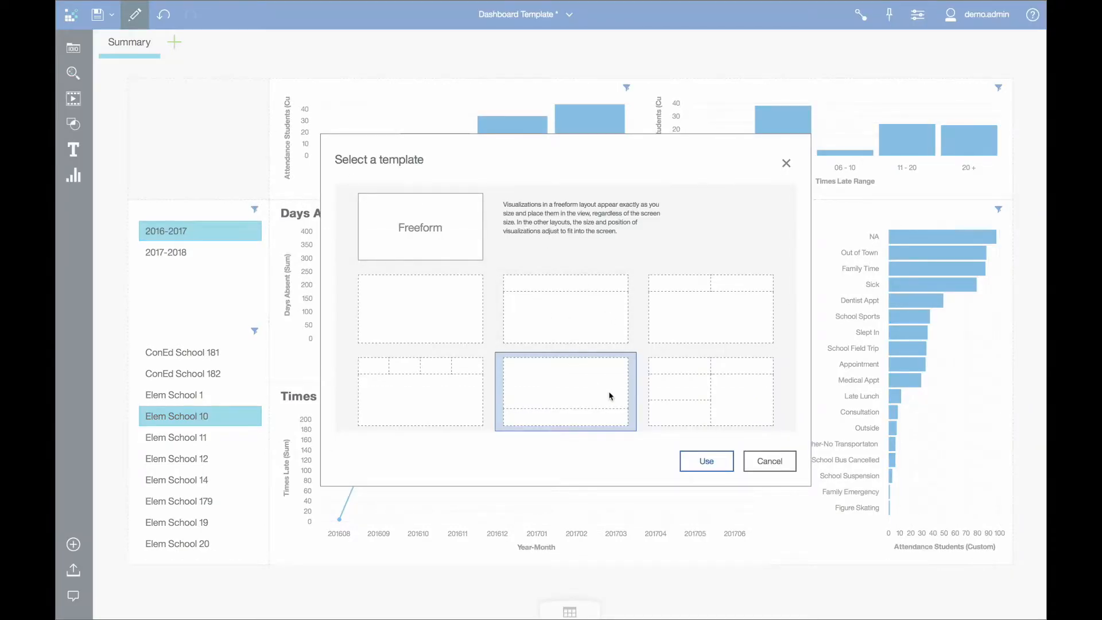
{"action": "left_click", "coordinate": [703, 464]}
{"action": "left_click", "coordinate": [196, 56]}
{"action": "left_click", "coordinate": [143, 81]}
{"action": "type", "text": "Relative Positio"}
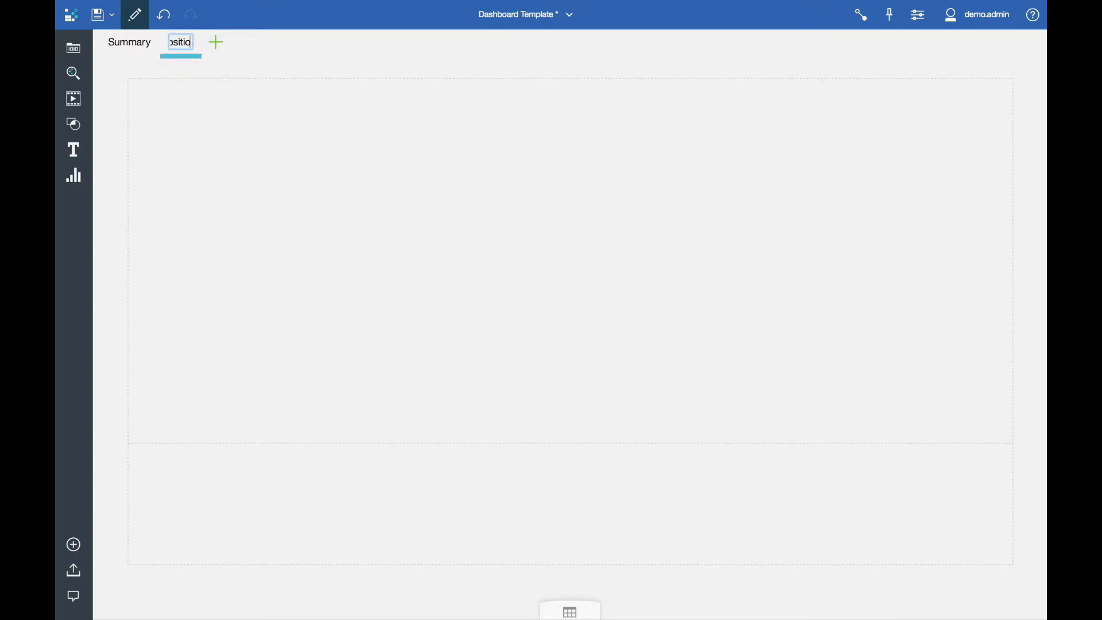
{"action": "type", "text": "n"}
{"action": "key", "text": "Return"}
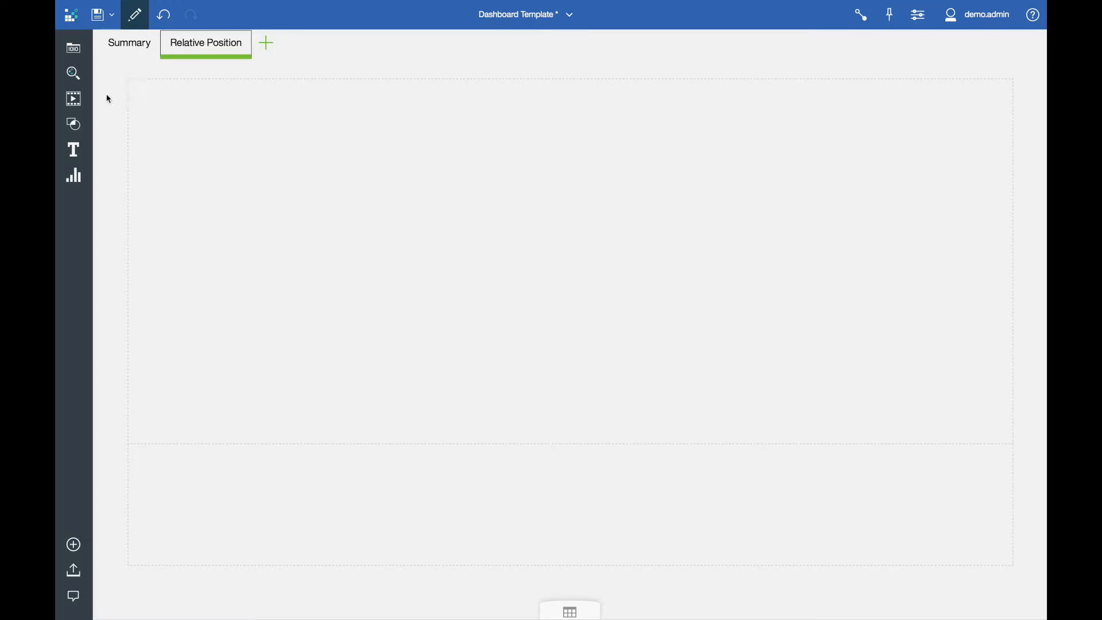
Step: Add a Bubble visualization to the large area with Elementary Attendance's Days Absent as X axis and Times Late as Y axis
{"action": "left_click", "coordinate": [74, 179]}
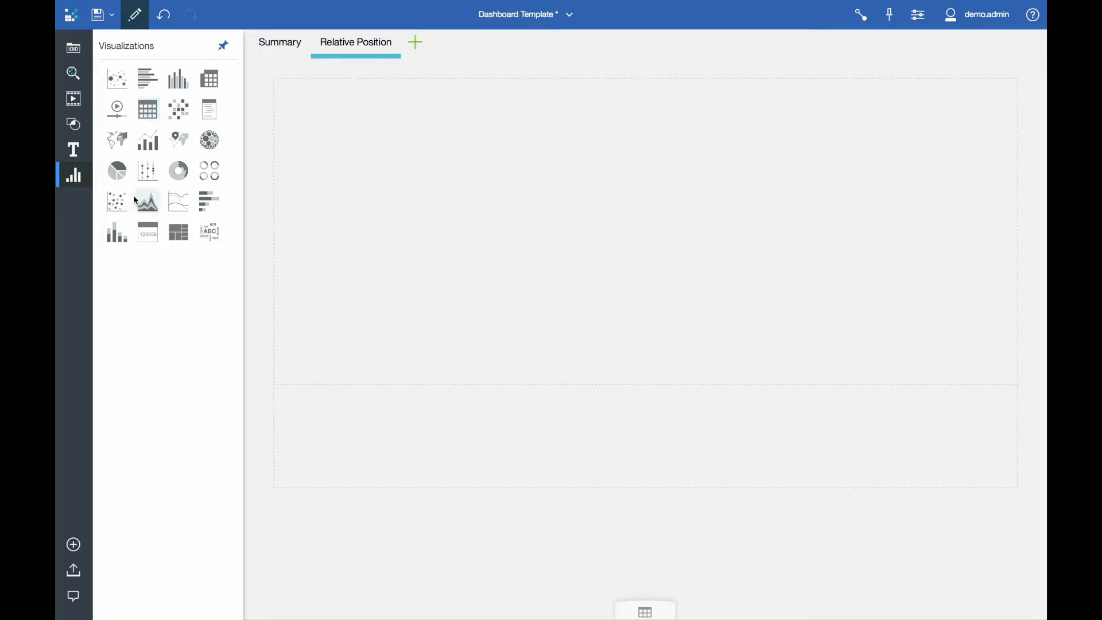
{"action": "left_click_drag", "start_coordinate": [116, 78], "coordinate": [650, 228]}
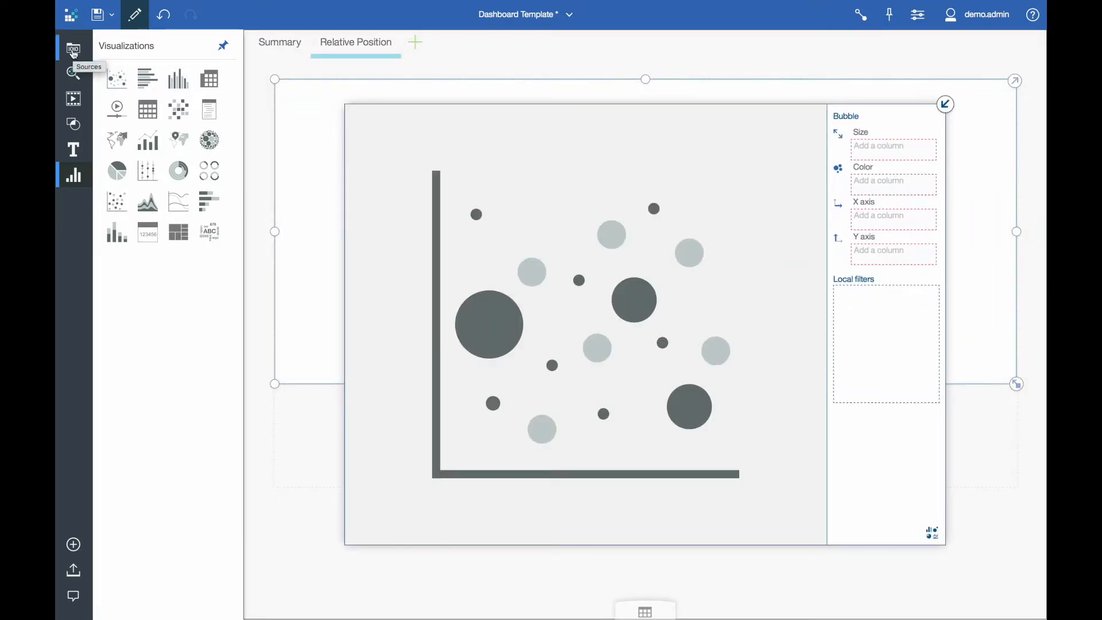
{"action": "left_click", "coordinate": [74, 50]}
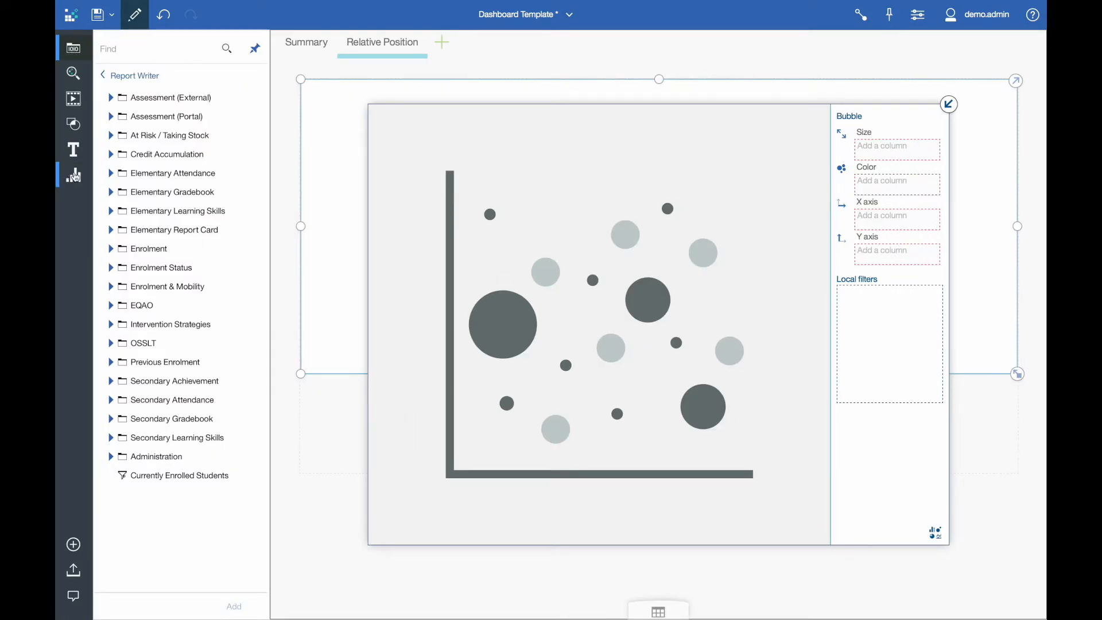
{"action": "left_click", "coordinate": [111, 174]}
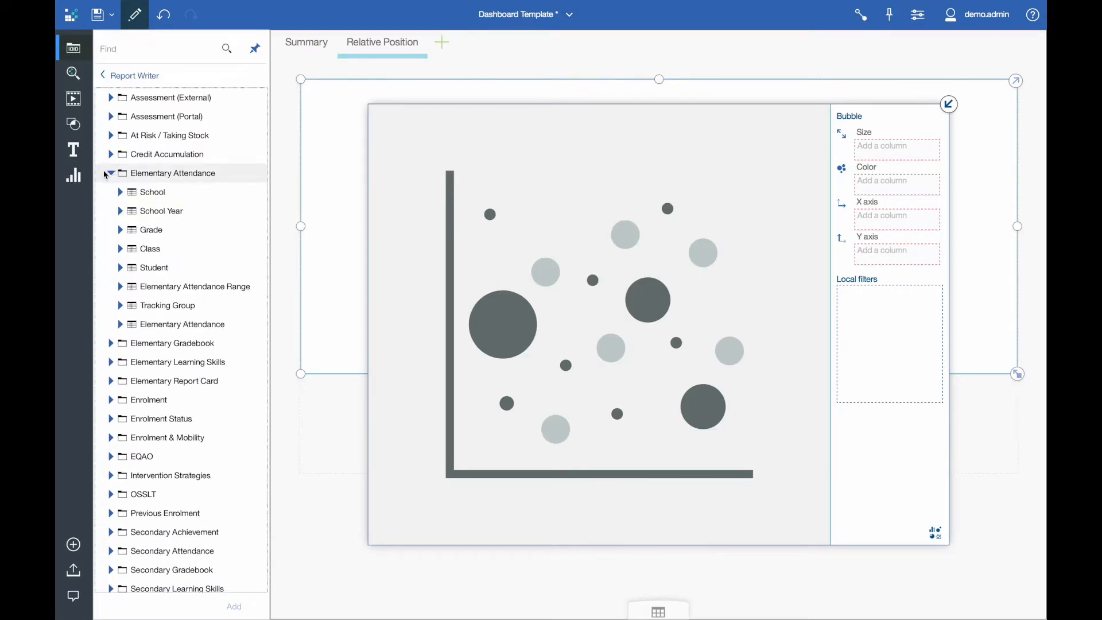
{"action": "left_click", "coordinate": [119, 325]}
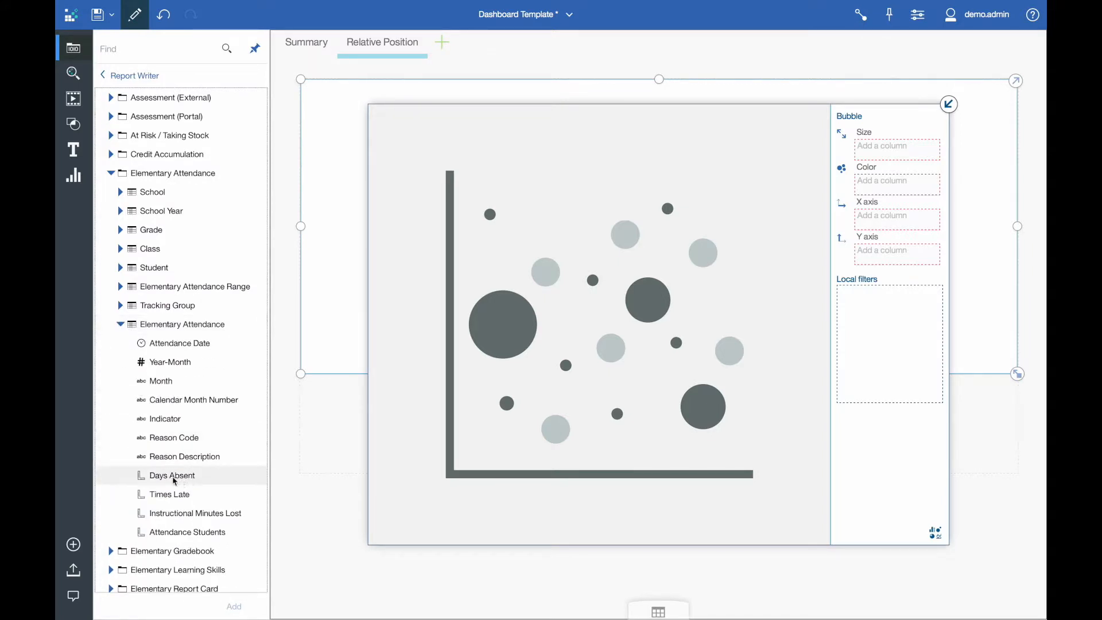
{"action": "left_click_drag", "start_coordinate": [169, 479], "coordinate": [882, 219]}
{"action": "left_click_drag", "start_coordinate": [160, 495], "coordinate": [893, 254]}
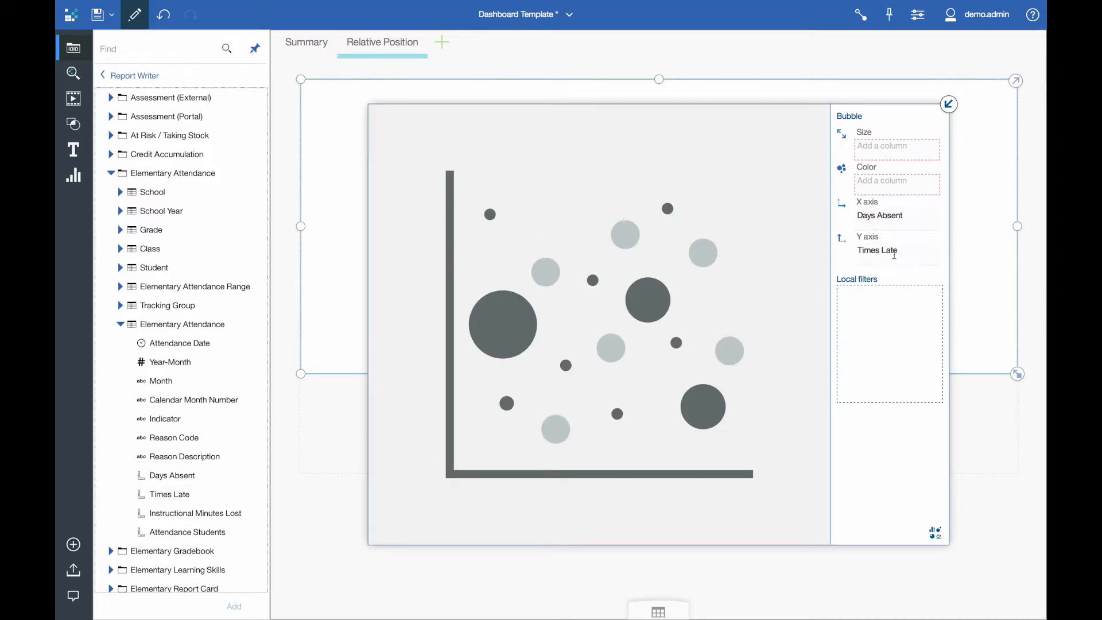
Step: Size the bubbles by Instructional Minutes Lost and color them by School Name, returning to the dashboard layout
{"action": "left_click_drag", "start_coordinate": [197, 513], "coordinate": [862, 143]}
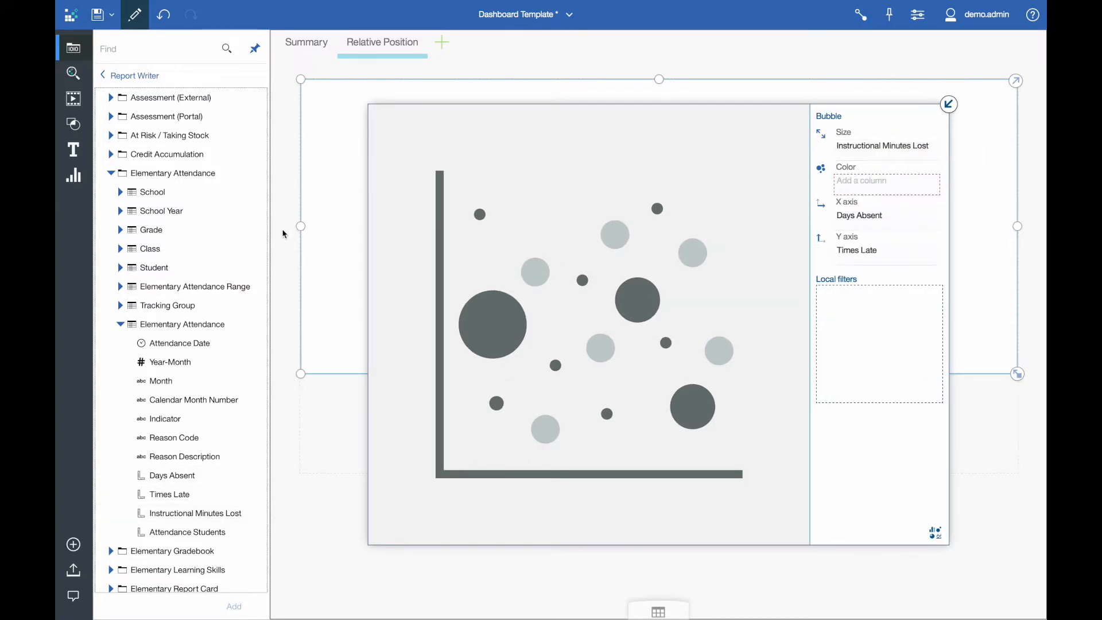
{"action": "left_click", "coordinate": [120, 193]}
{"action": "left_click_drag", "start_coordinate": [162, 232], "coordinate": [889, 182]}
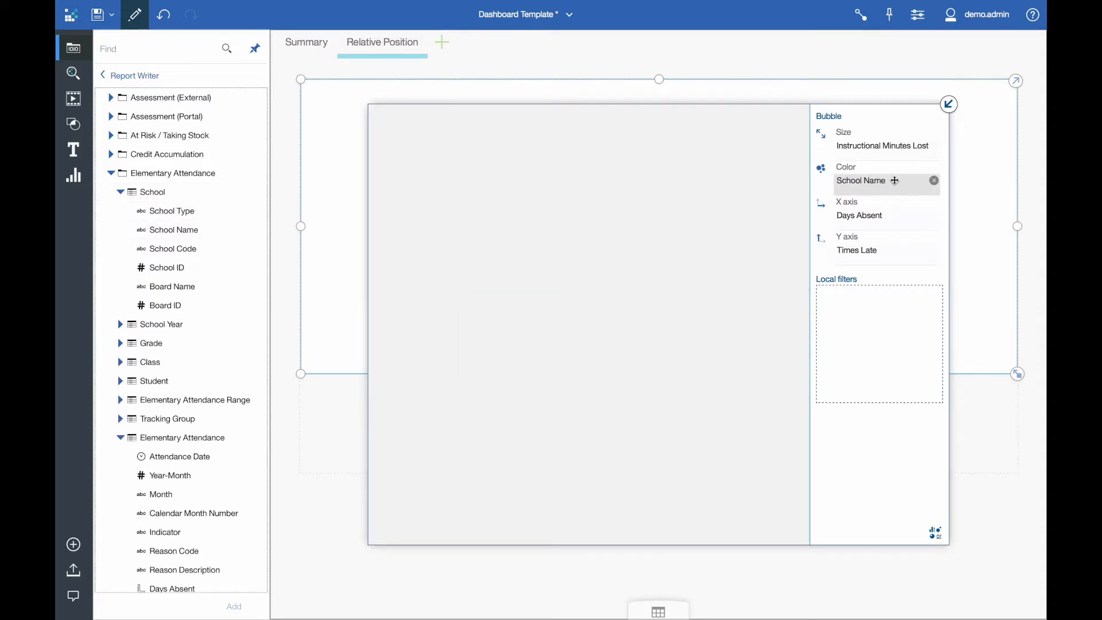
{"action": "left_click", "coordinate": [949, 105]}
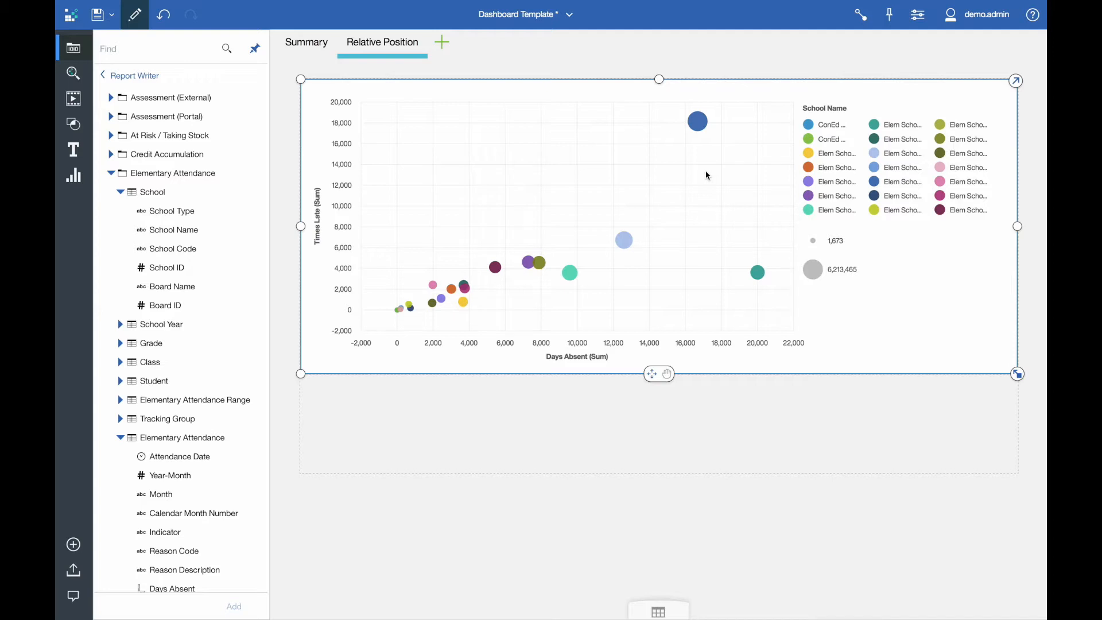
Step: Add a Data player to the area below the bubble chart, using Year-Month from Elementary Attendance as its axis label
{"action": "left_click", "coordinate": [74, 99]}
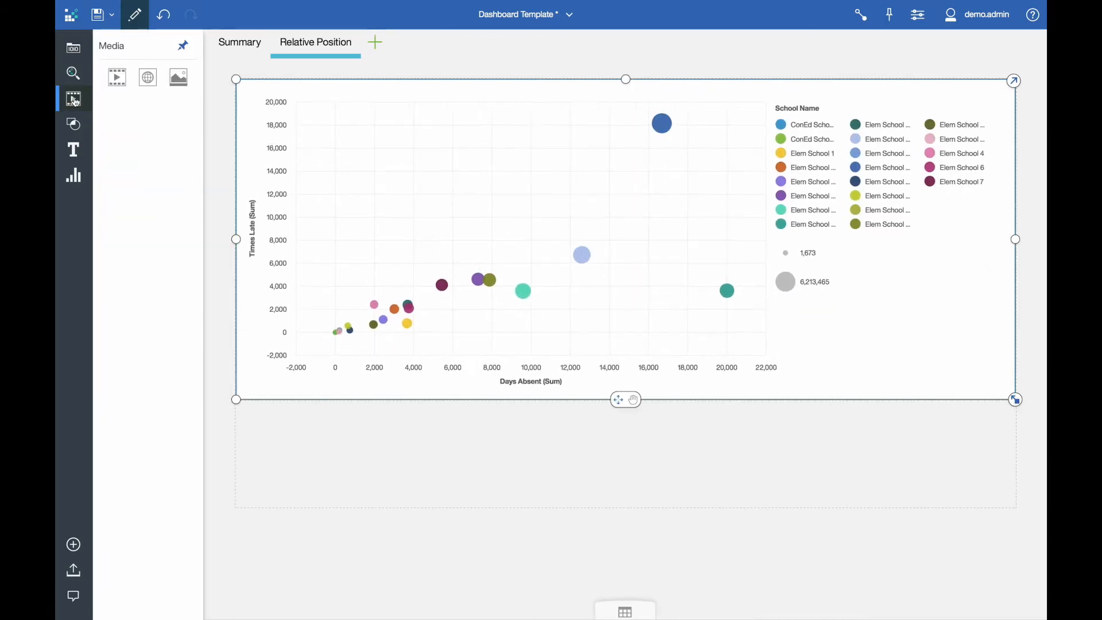
{"action": "left_click", "coordinate": [74, 177]}
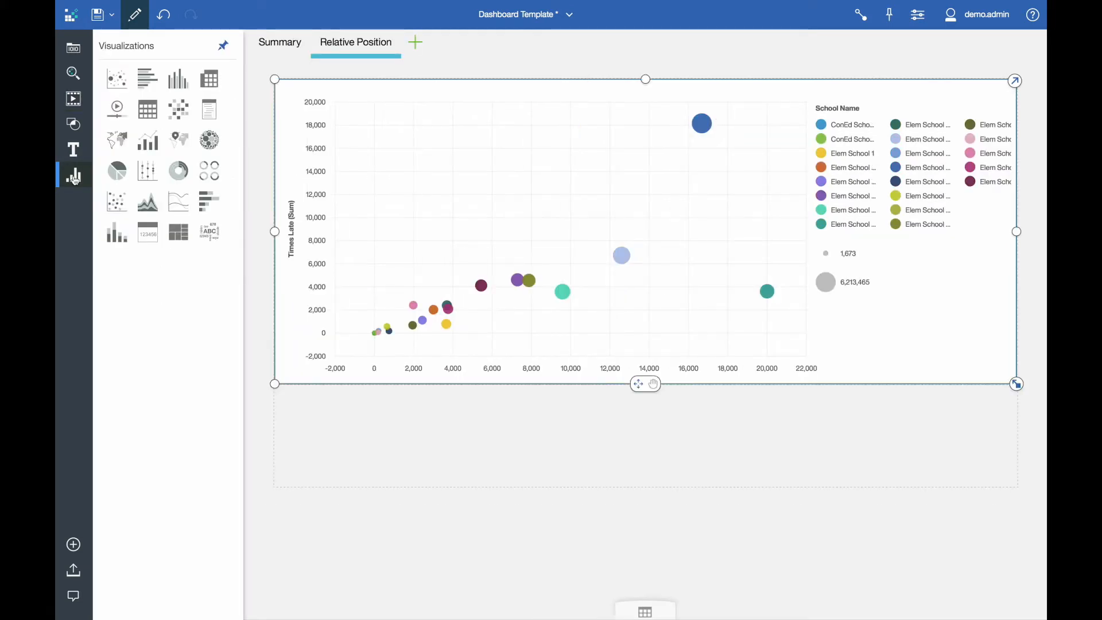
{"action": "left_click_drag", "start_coordinate": [116, 109], "coordinate": [637, 442]}
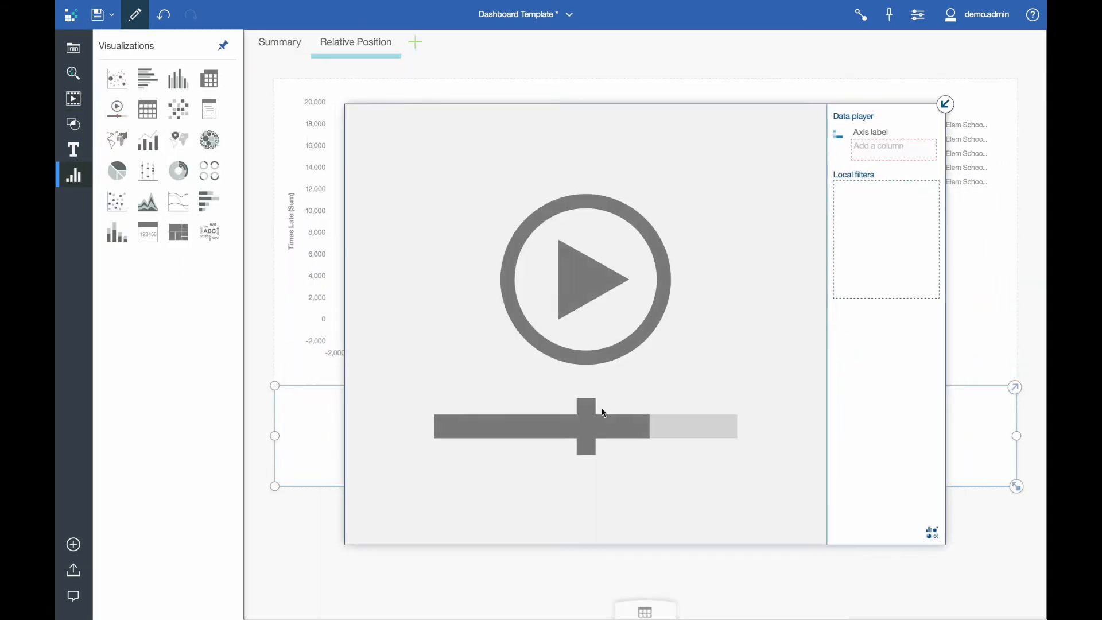
{"action": "left_click", "coordinate": [75, 51]}
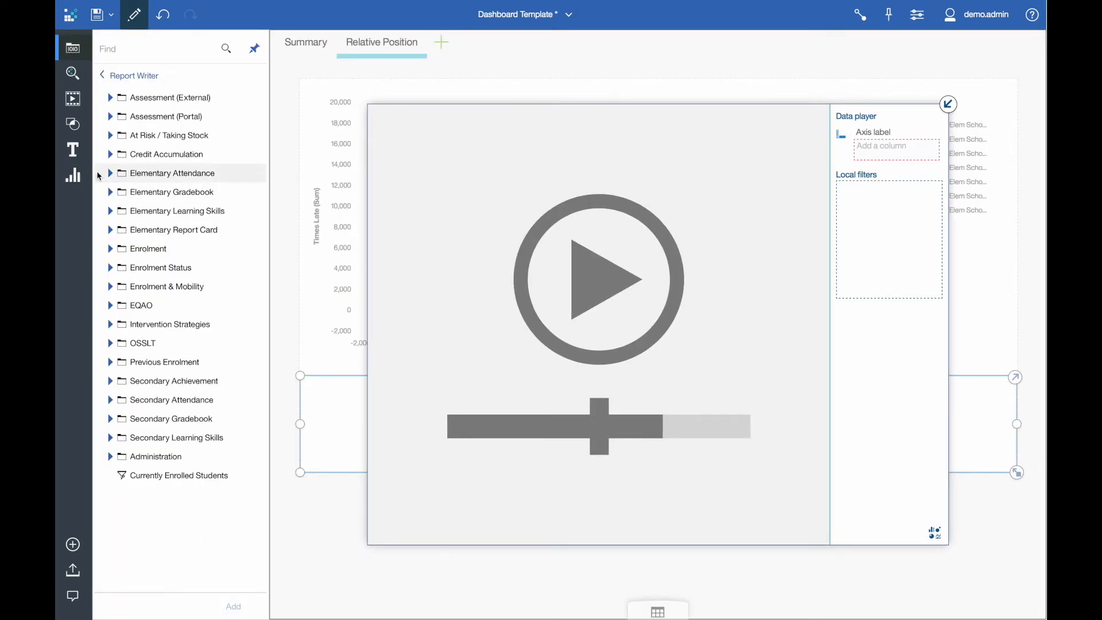
{"action": "left_click", "coordinate": [111, 173]}
{"action": "left_click", "coordinate": [114, 323]}
{"action": "left_click_drag", "start_coordinate": [155, 362], "coordinate": [882, 149]}
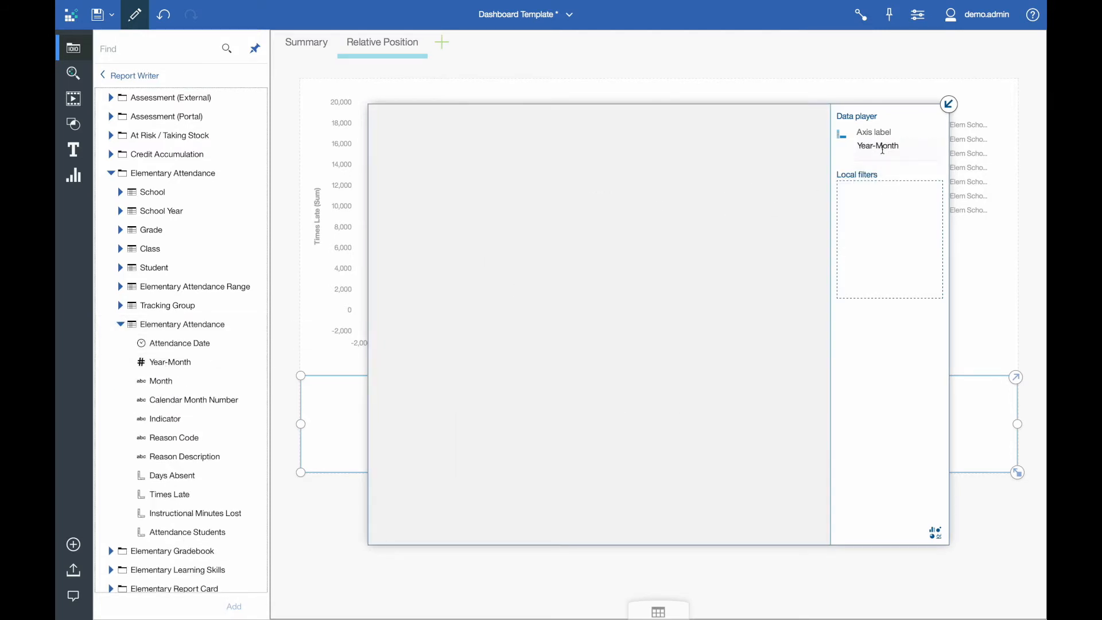
{"action": "left_click", "coordinate": [947, 104]}
Step: Leave edit mode and view the bubble chart for the months 201612, 201702 and 201709 with the data player
{"action": "left_click", "coordinate": [135, 15]}
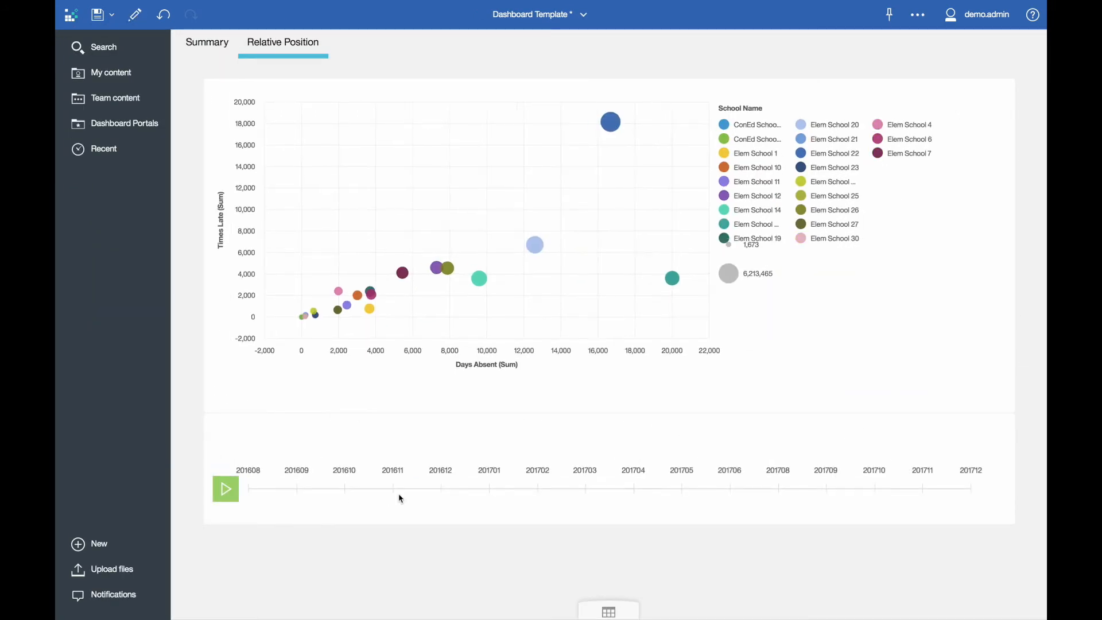
{"action": "left_click", "coordinate": [441, 488]}
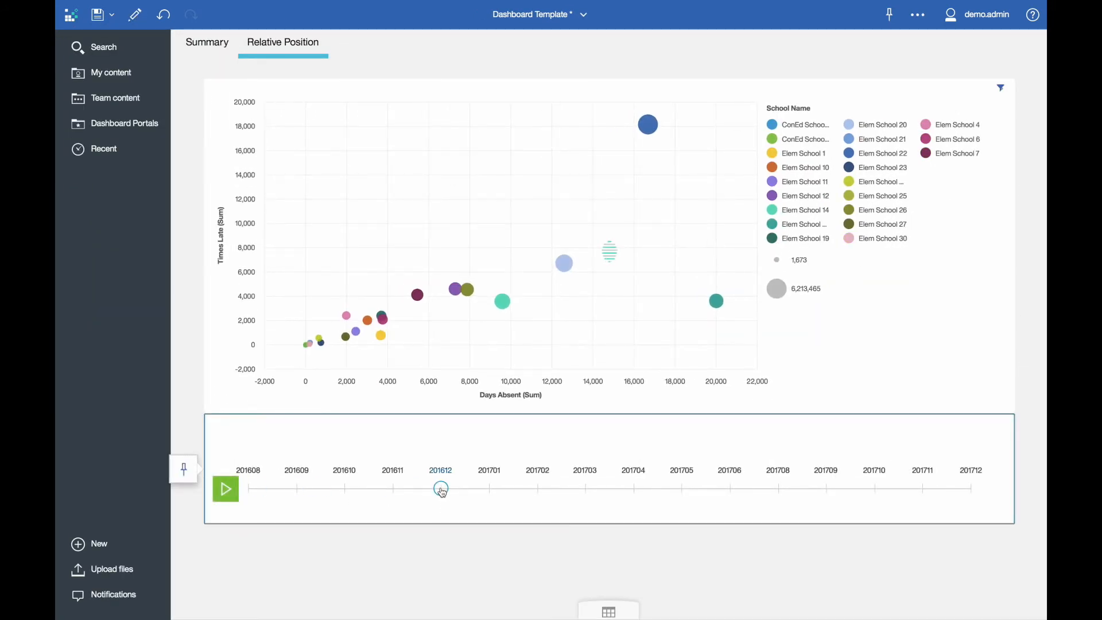
{"action": "left_click", "coordinate": [540, 489]}
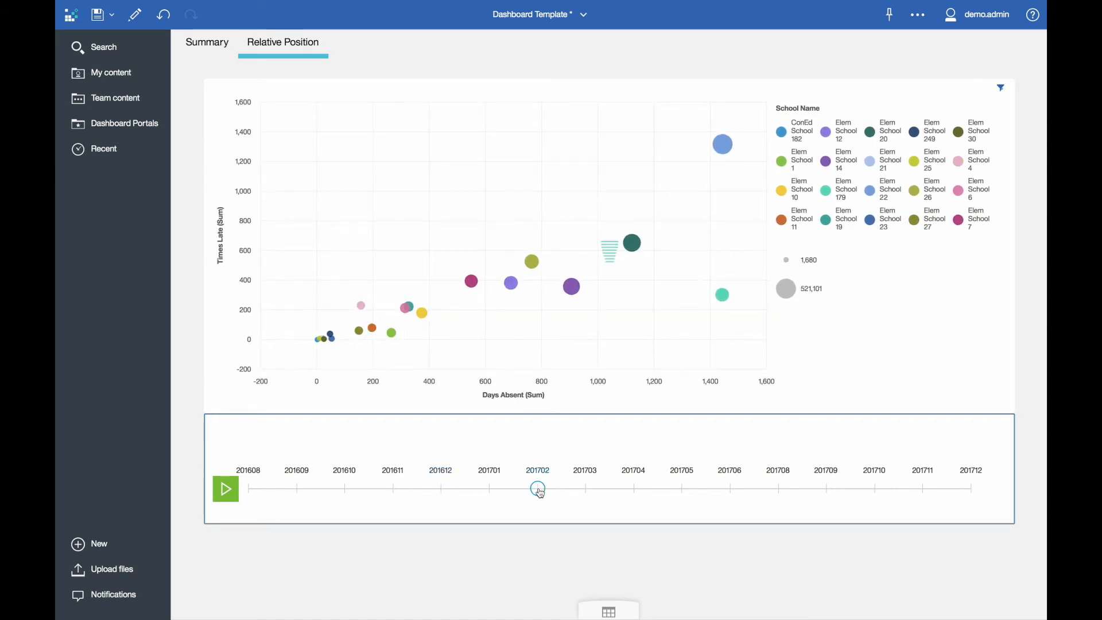
{"action": "left_click", "coordinate": [827, 489]}
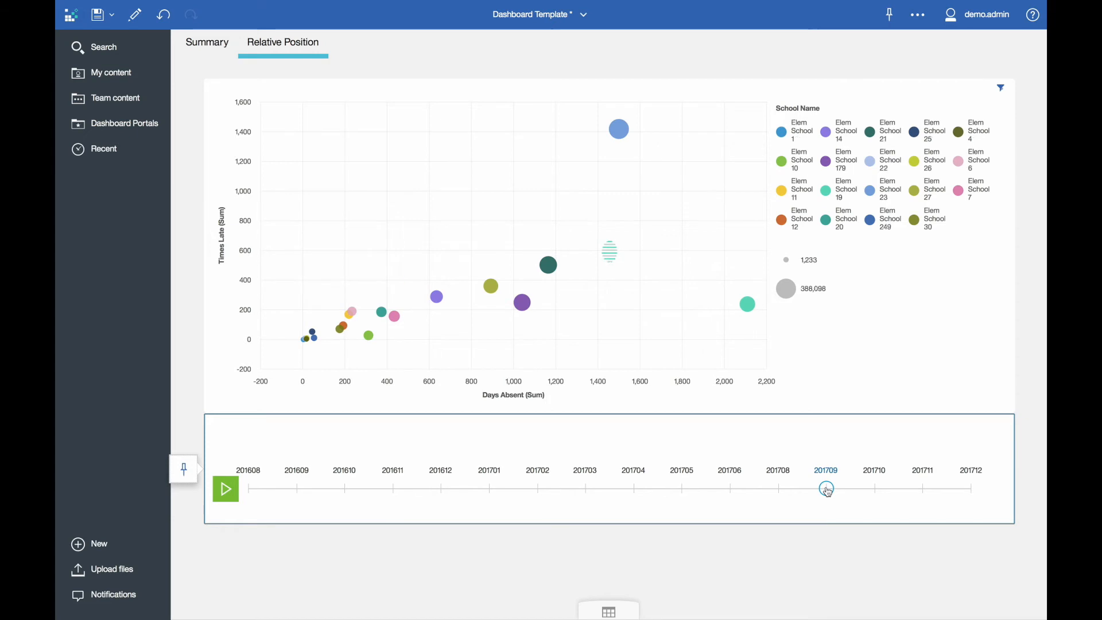
Step: Play the monthly animation, pause it at 201711, and inspect the details of the bubble with the most Times Late
{"action": "left_click", "coordinate": [234, 491]}
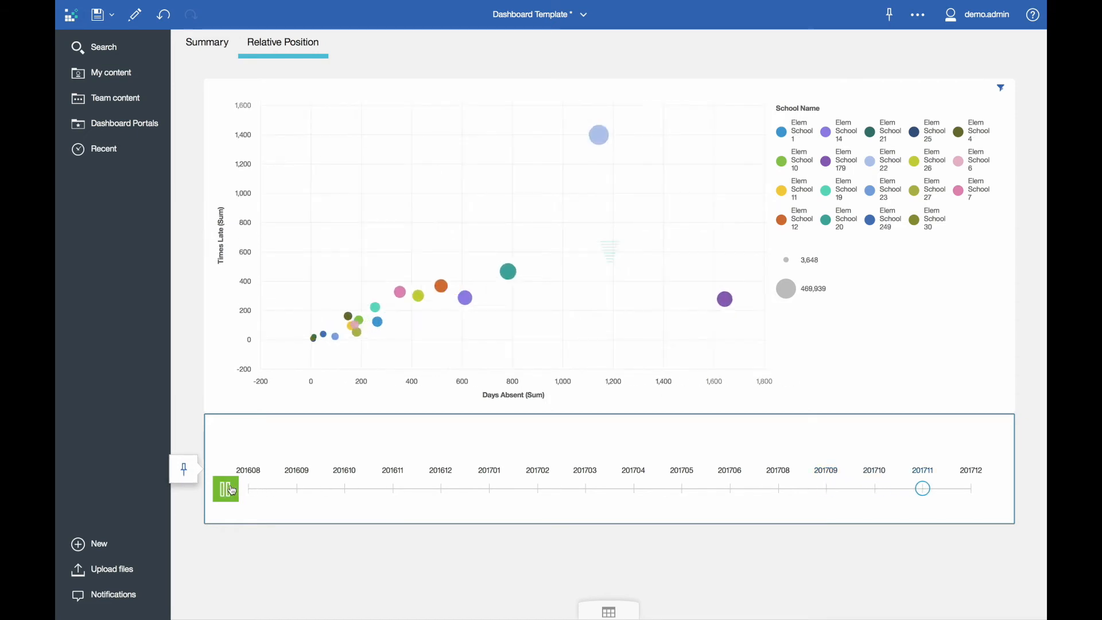
{"action": "left_click", "coordinate": [232, 491]}
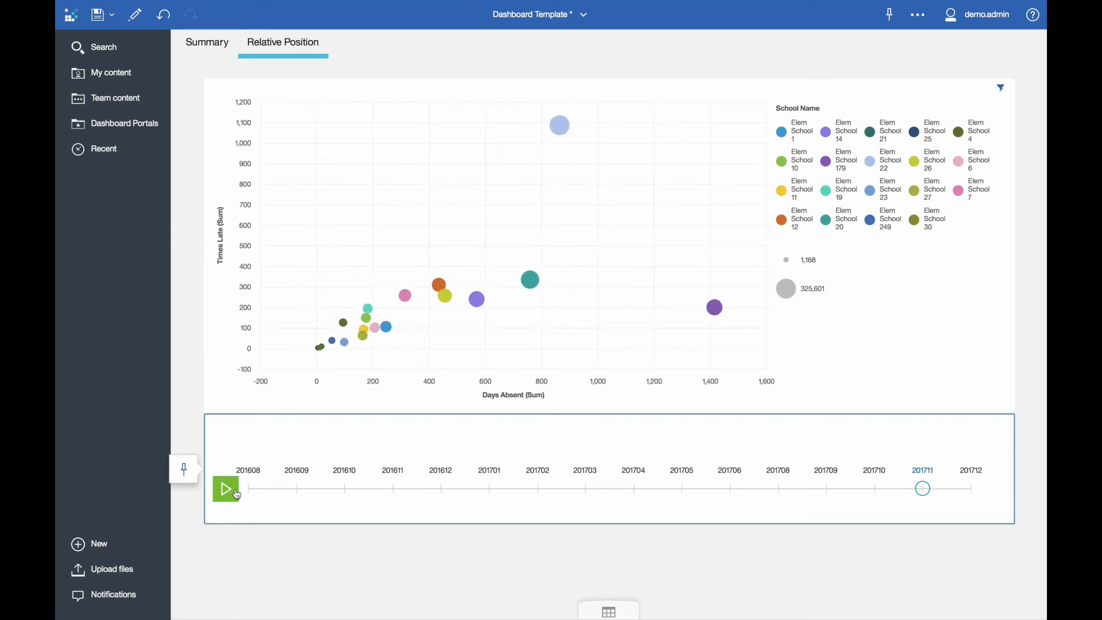
{"action": "left_click", "coordinate": [559, 128]}
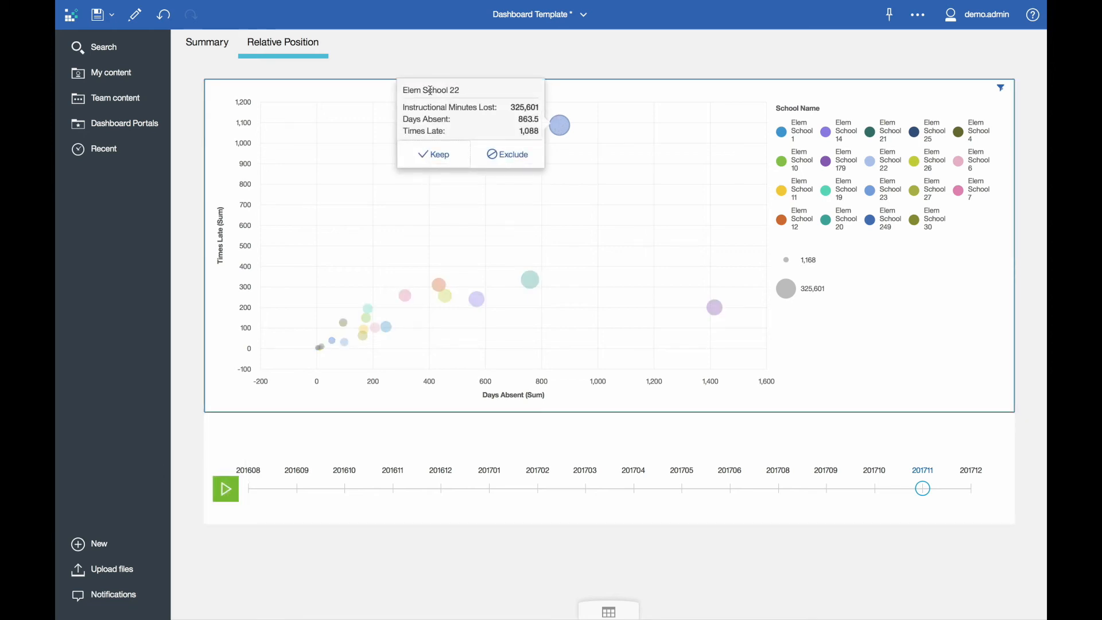
{"action": "left_click", "coordinate": [561, 132]}
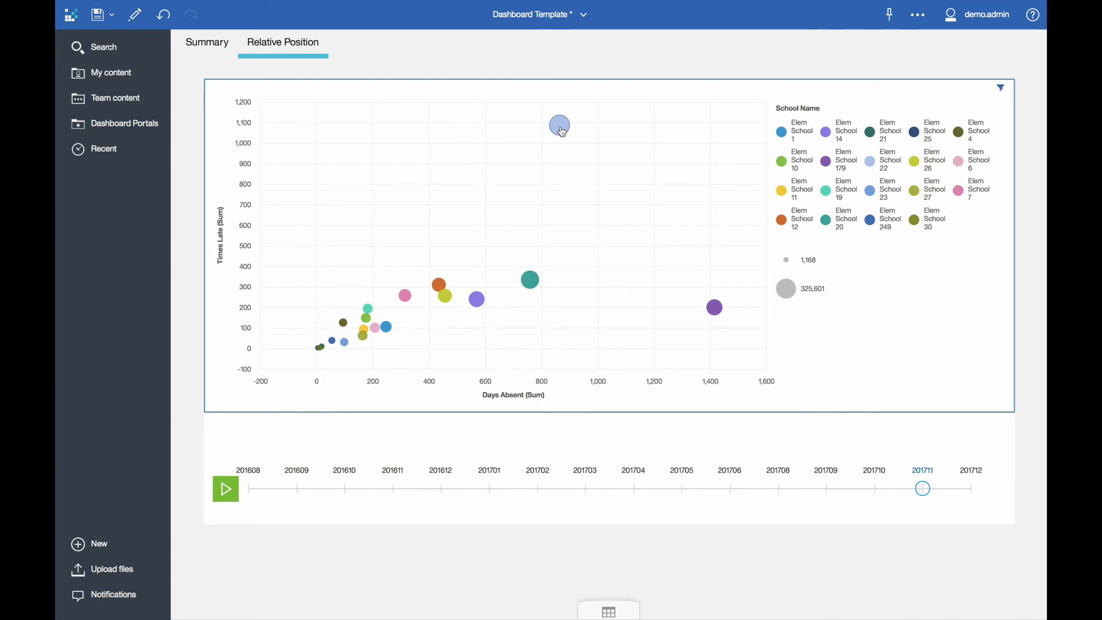